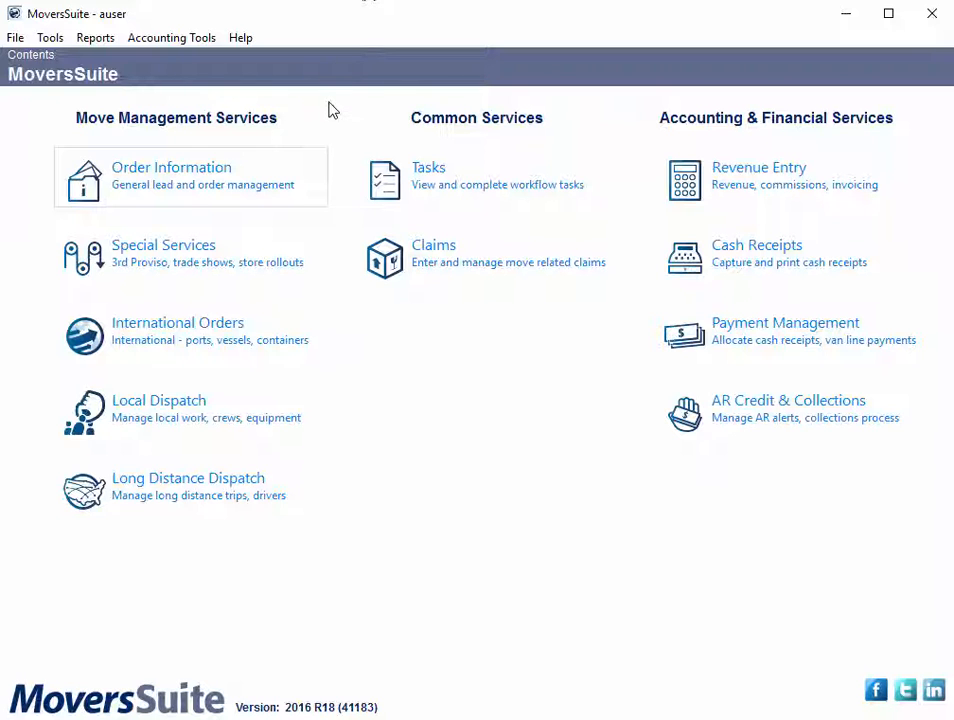
# Step: Open Order Information, switch to Local Dispatch, and look at the service time settings of the 8/16/2016 crating service
pyautogui.click(284, 170)
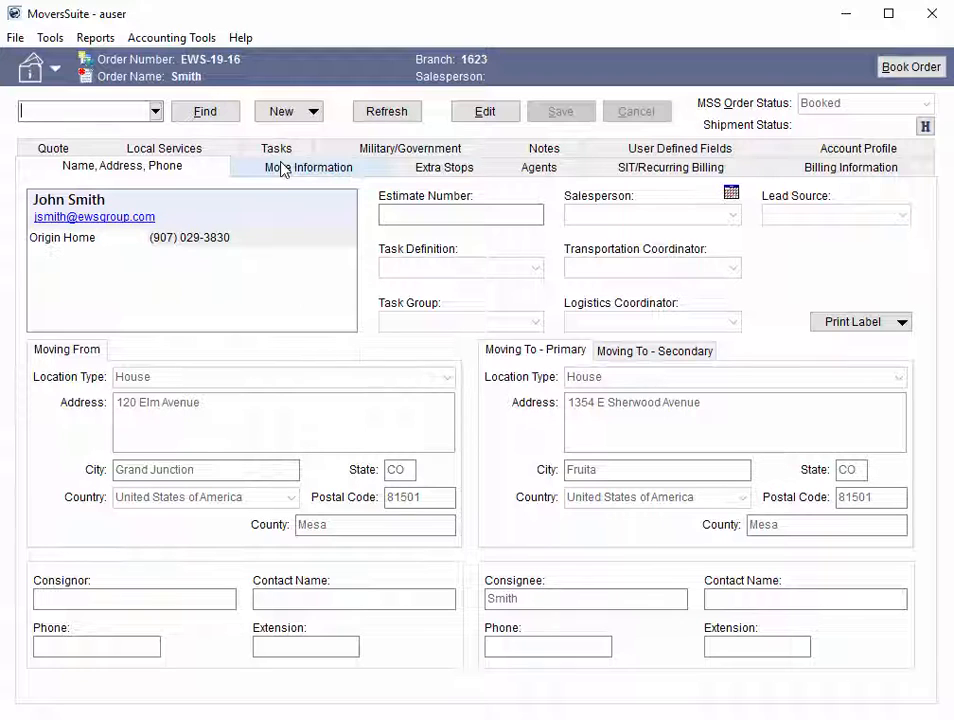
pyautogui.click(55, 68)
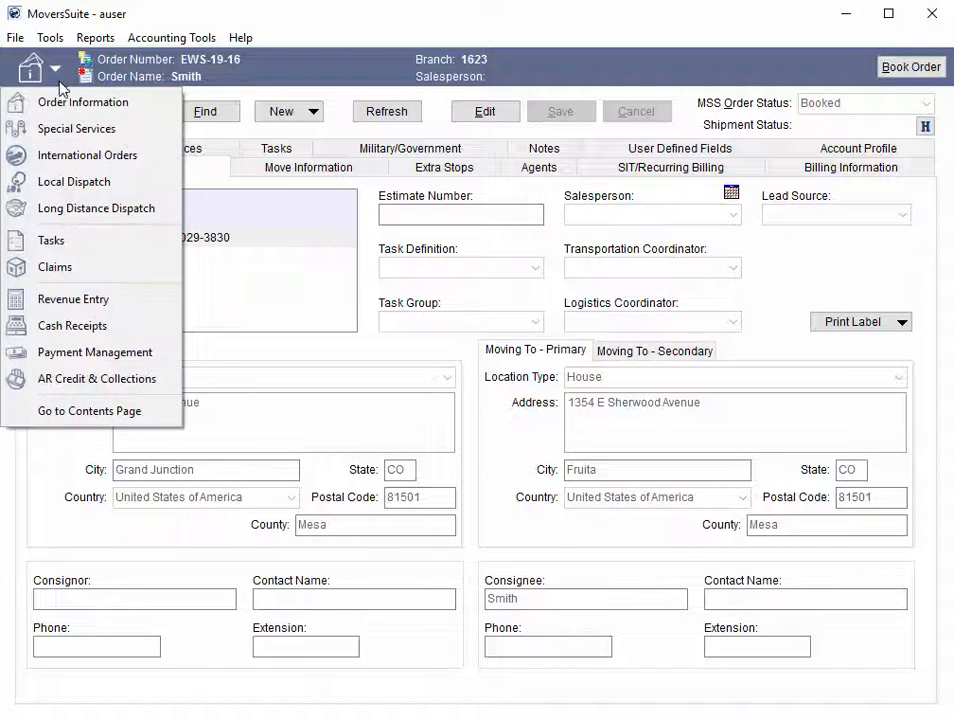
pyautogui.click(76, 183)
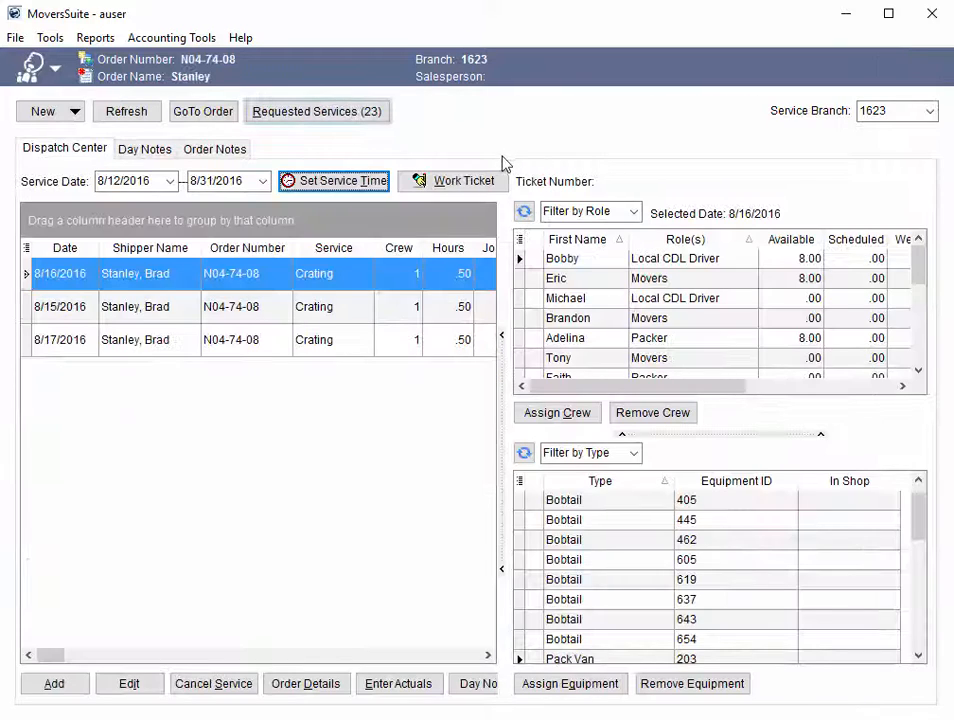
pyautogui.click(369, 193)
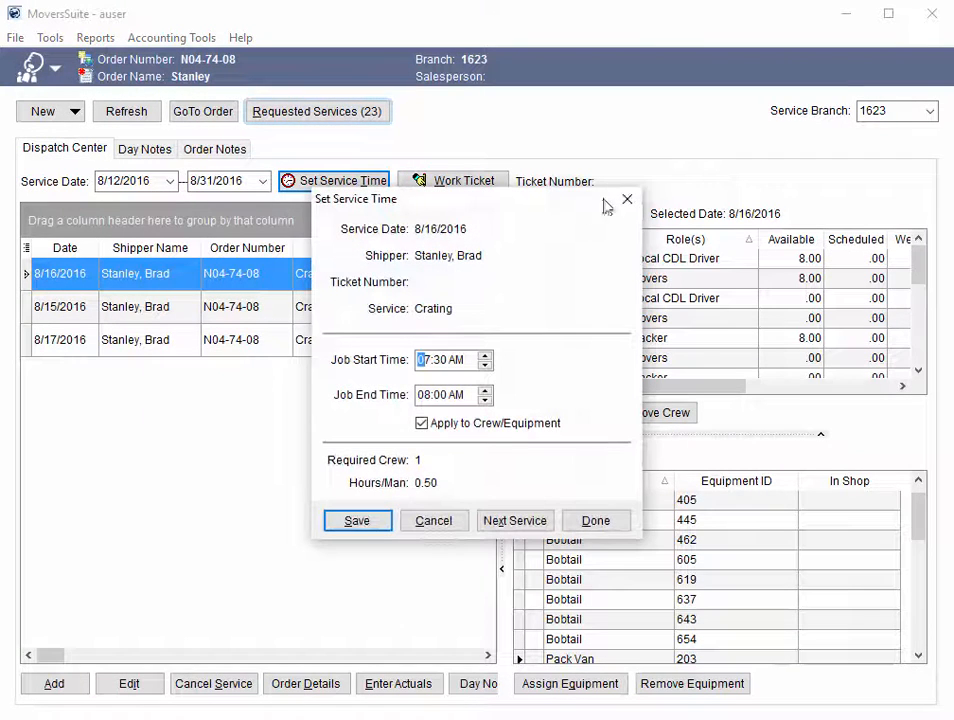
pyautogui.click(625, 201)
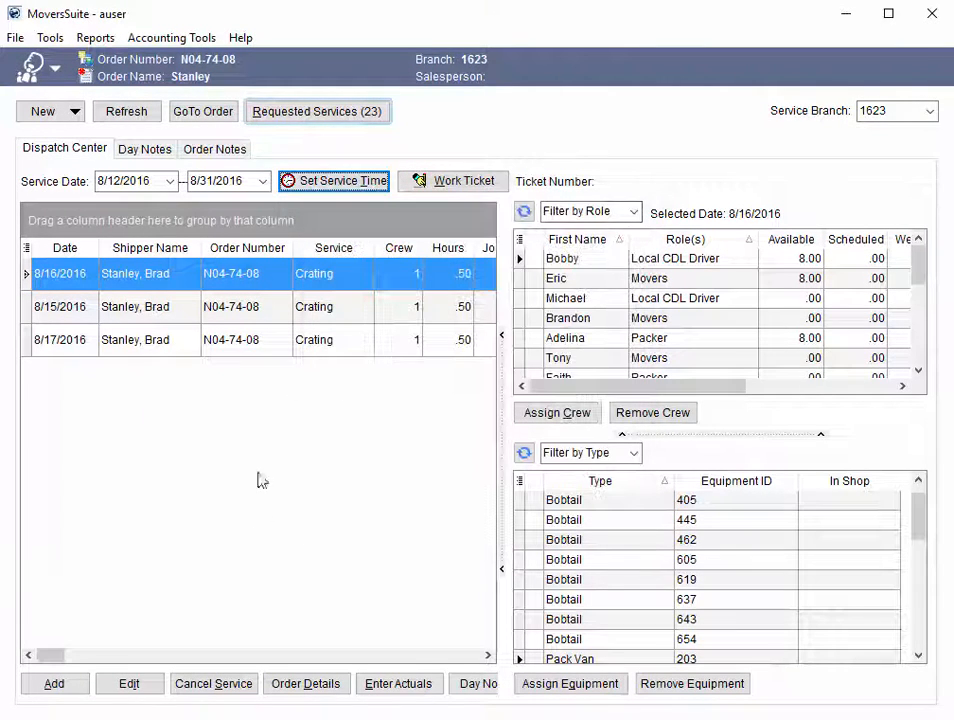
pyautogui.click(64, 683)
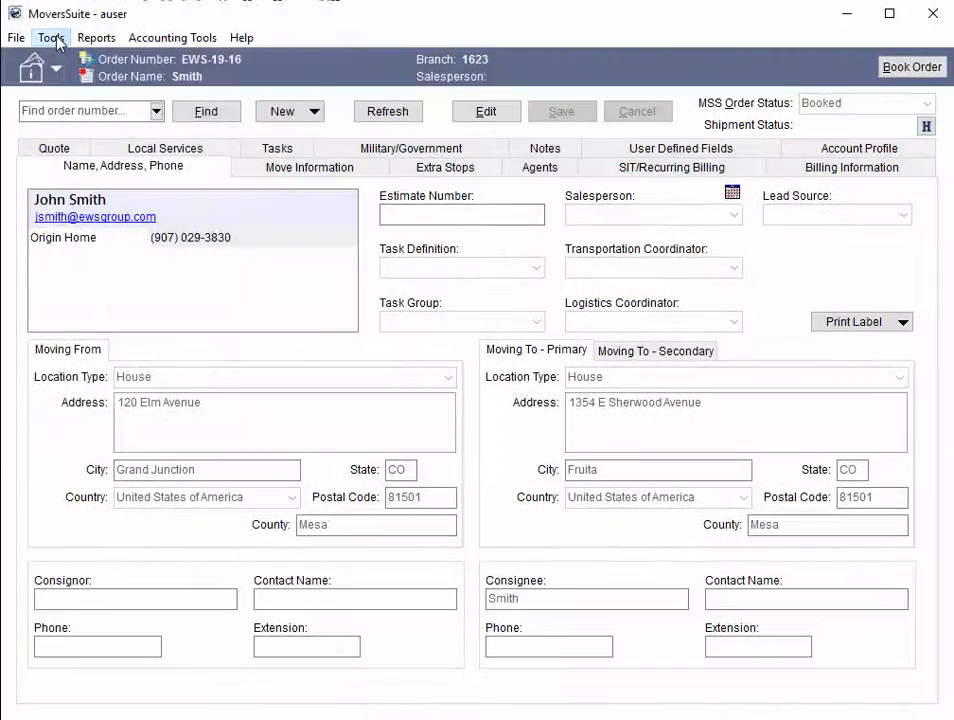
# Step: Open the letter template manager from the order and move its window fully into view
pyautogui.click(51, 38)
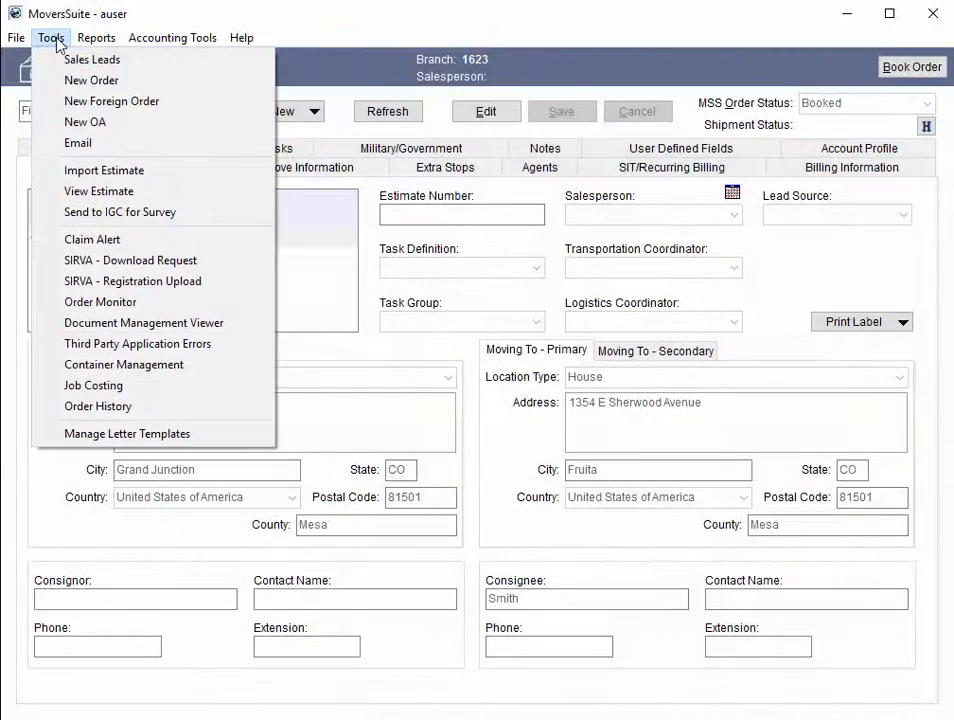
pyautogui.click(183, 436)
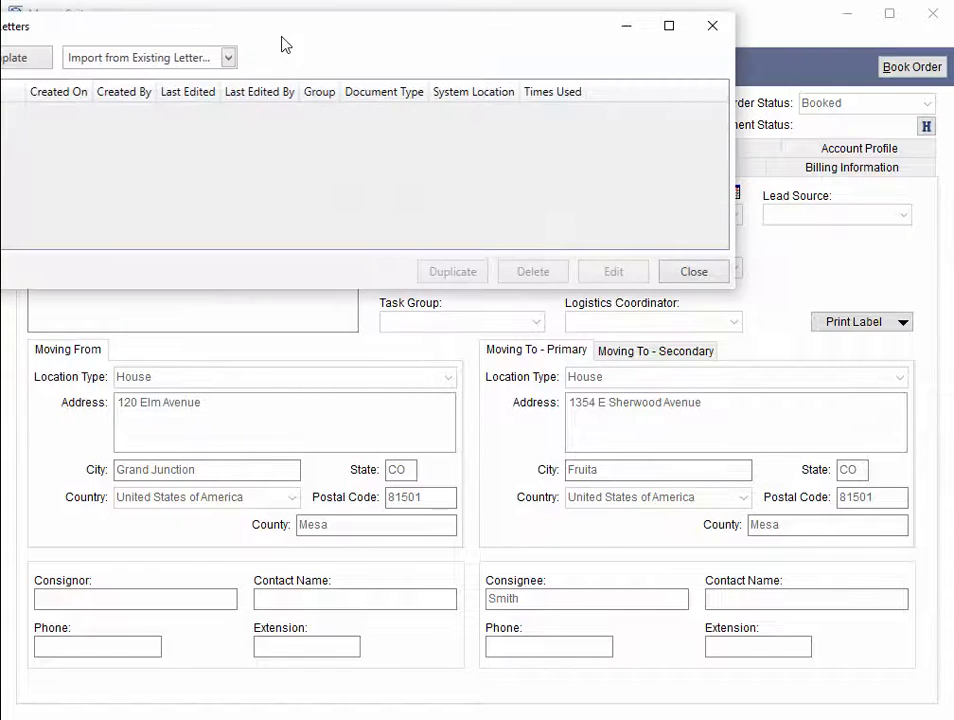
pyautogui.moveTo(284, 39); pyautogui.dragTo(434, 248)
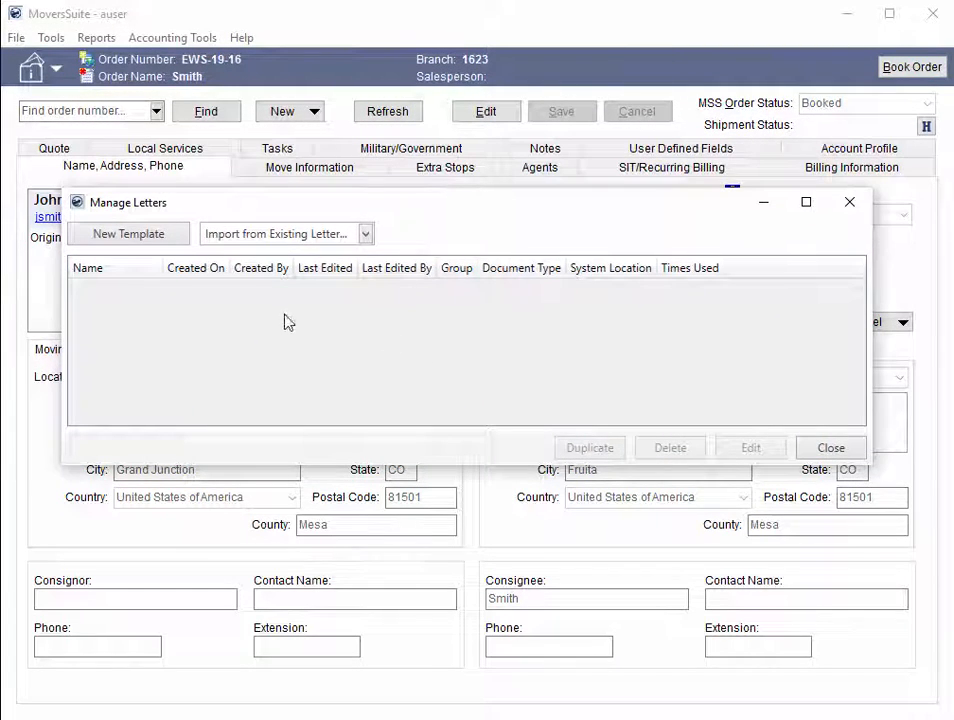
# Step: Create a letter template named "New Template" with the default system location, report group and document type
pyautogui.click(170, 242)
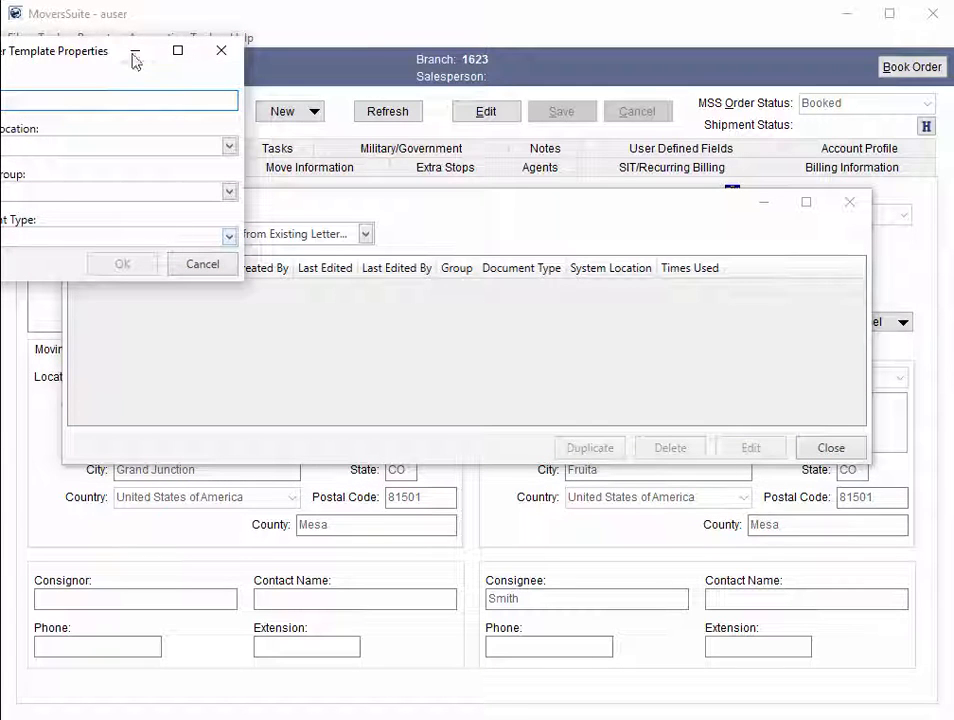
pyautogui.moveTo(101, 52); pyautogui.dragTo(368, 119)
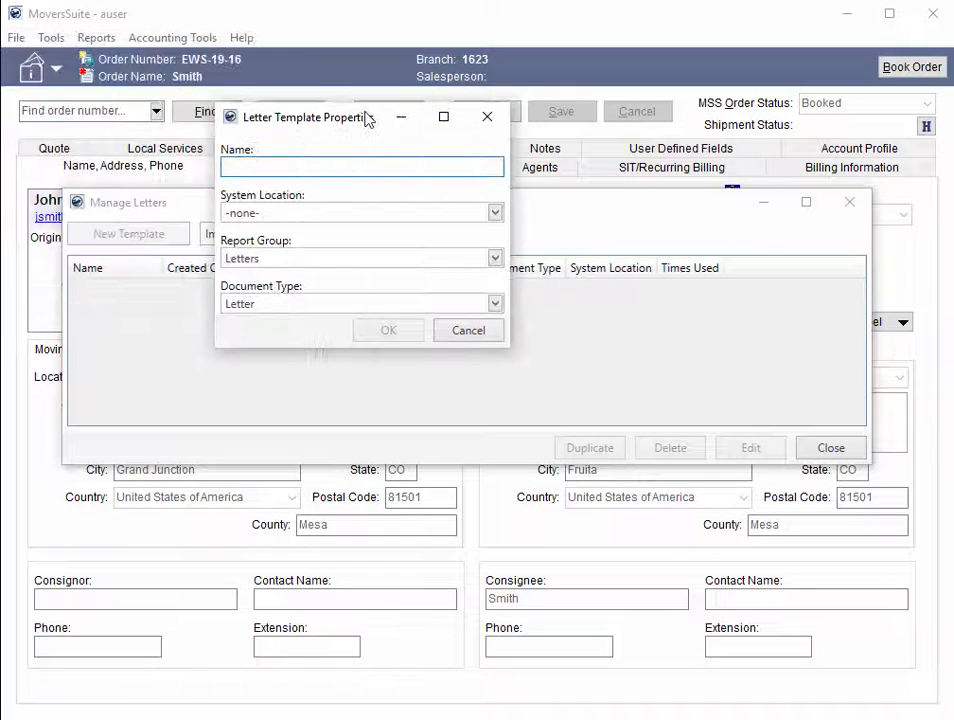
pyautogui.write('L')
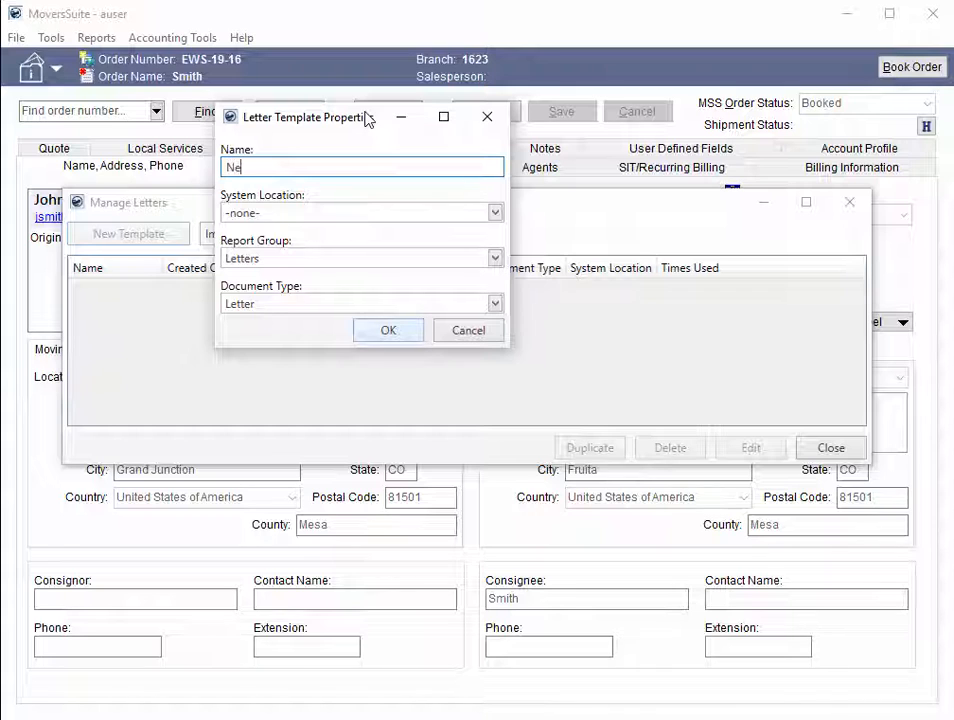
pyautogui.write('ew Template')
pyautogui.click(388, 330)
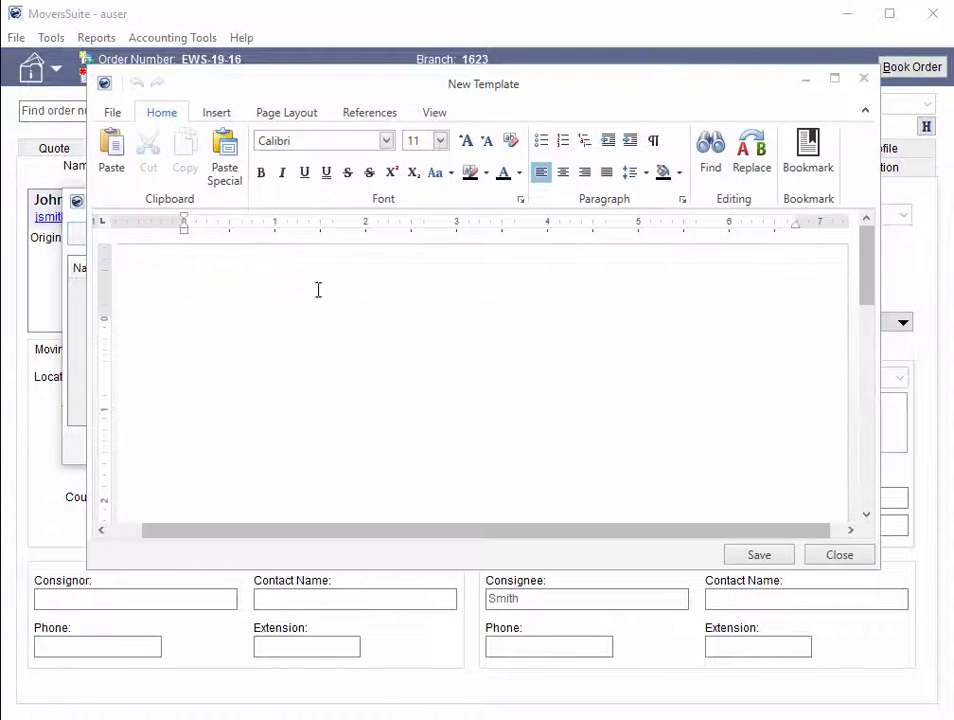
# Step: Import the Thank_You document from the letters\standard folder into the blank template
pyautogui.click(232, 74)
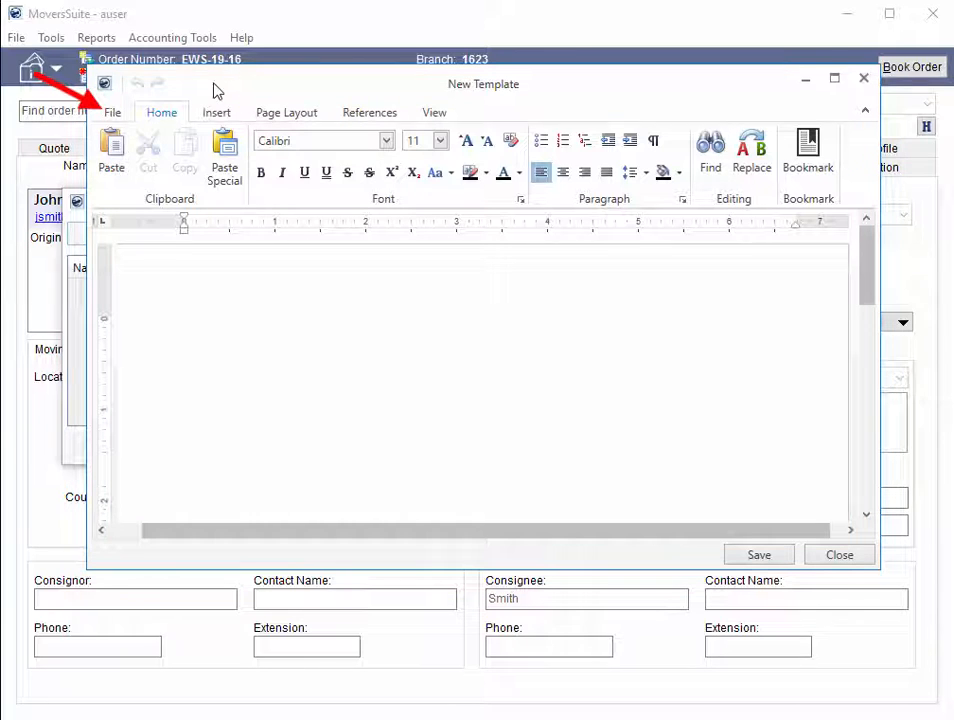
pyautogui.click(113, 112)
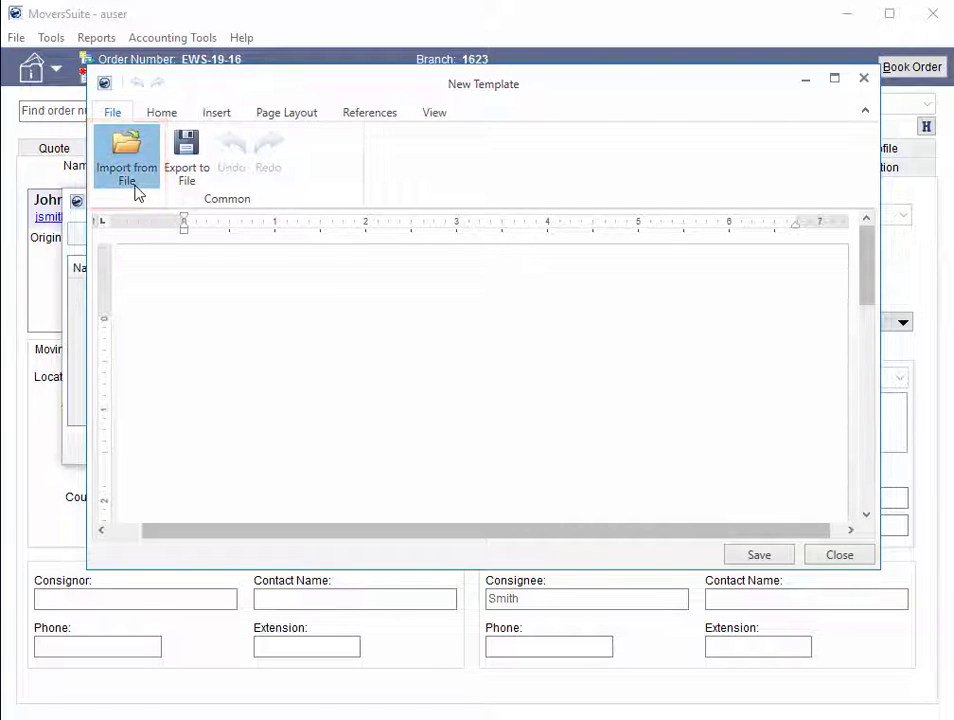
pyautogui.click(127, 160)
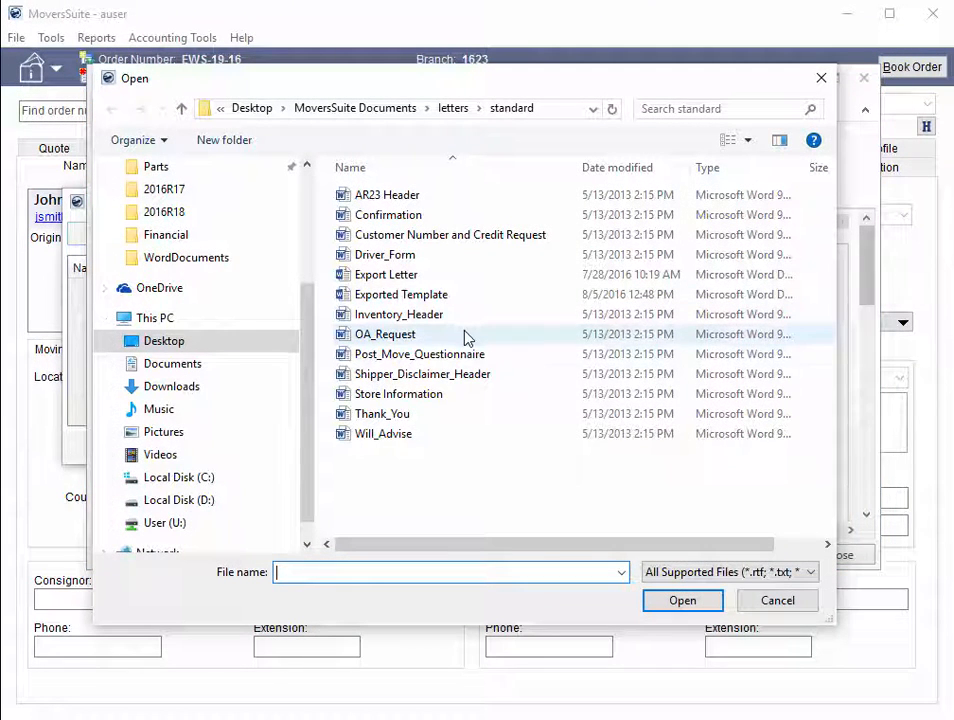
pyautogui.click(398, 414)
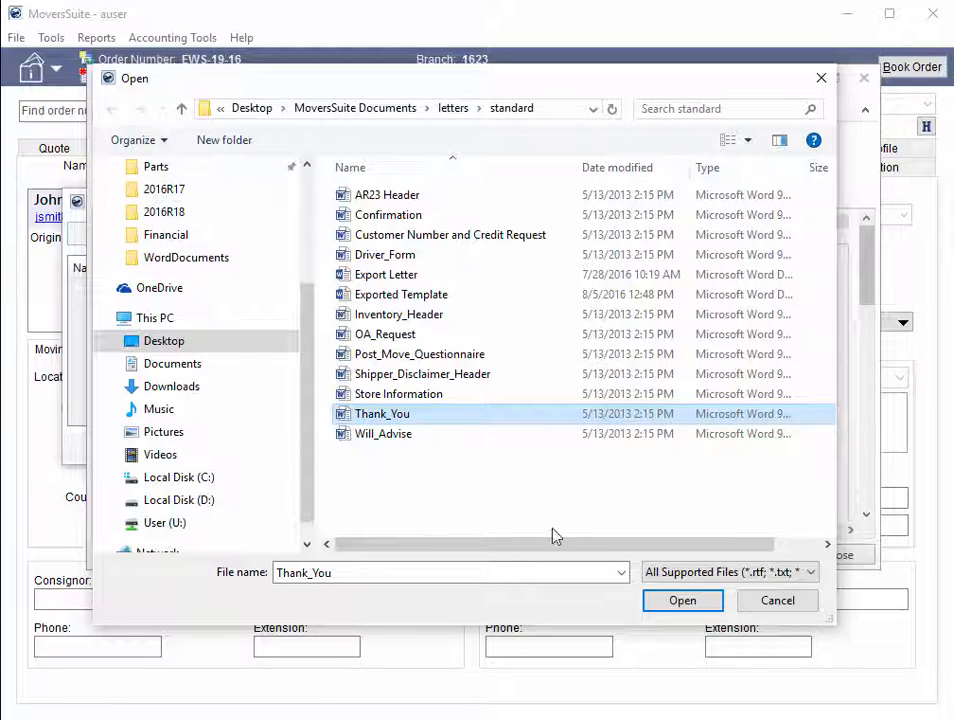
pyautogui.click(700, 606)
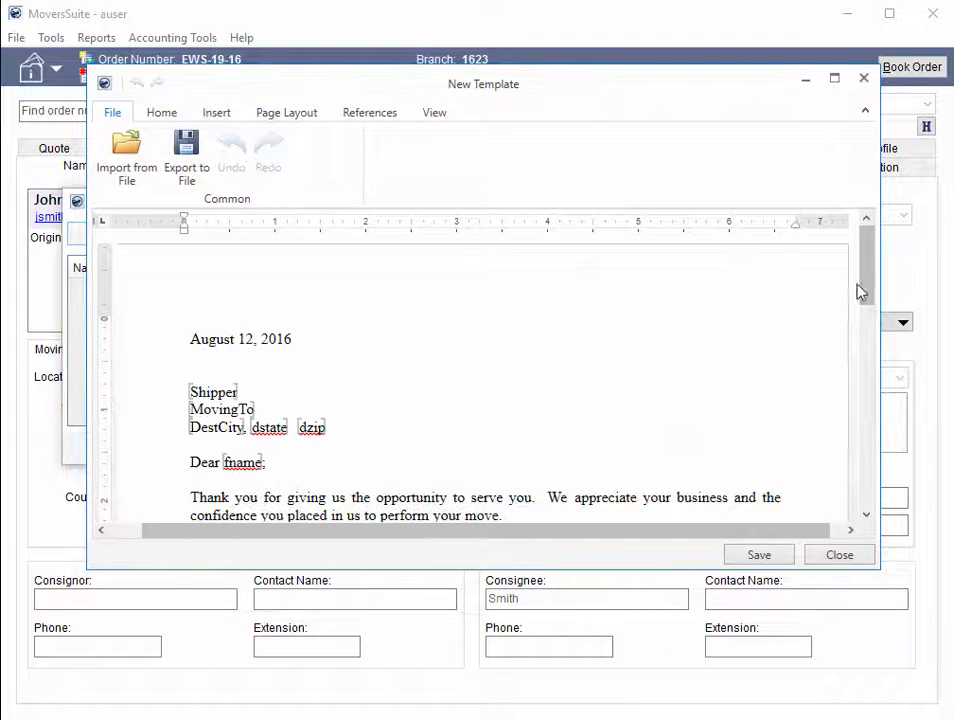
# Step: Insert Shipper Name (Order Information) bookmarks on new lines between the date and the address block, and save the template
pyautogui.moveTo(866, 281)
pyautogui.mouseDown()
pyautogui.moveTo(845, 405)
pyautogui.moveTo(845, 279)
pyautogui.mouseUp()
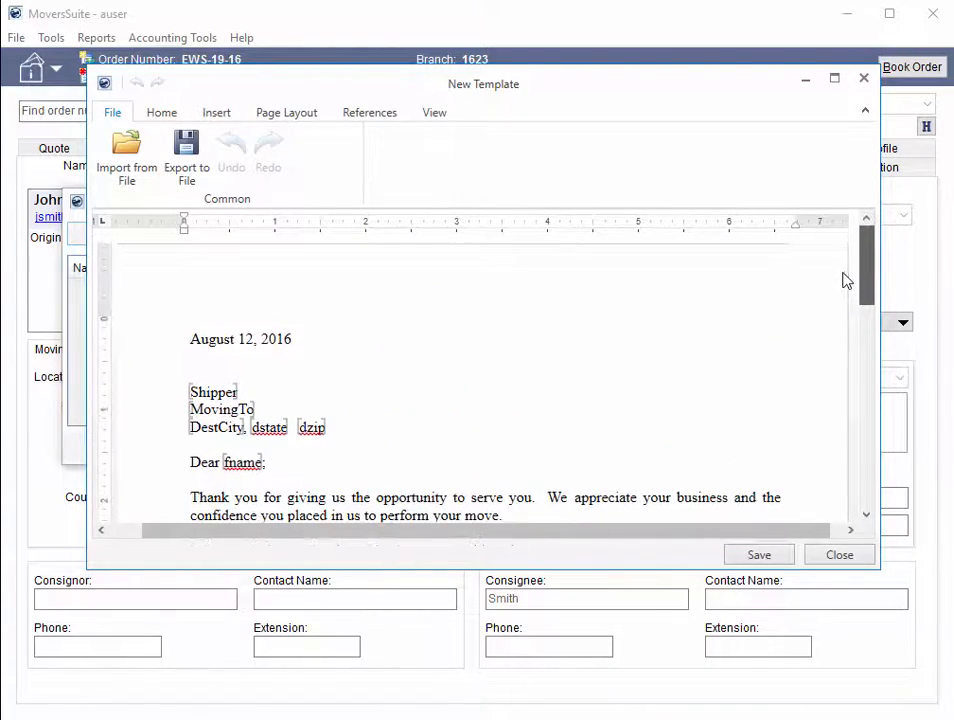
pyautogui.click(308, 365)
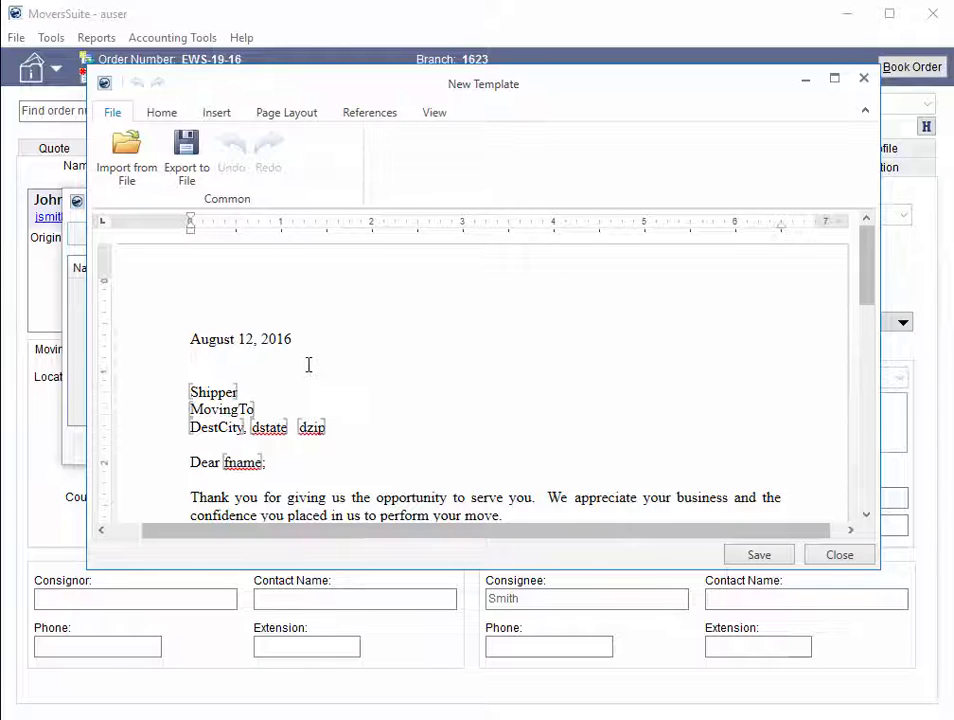
pyautogui.press('Return')
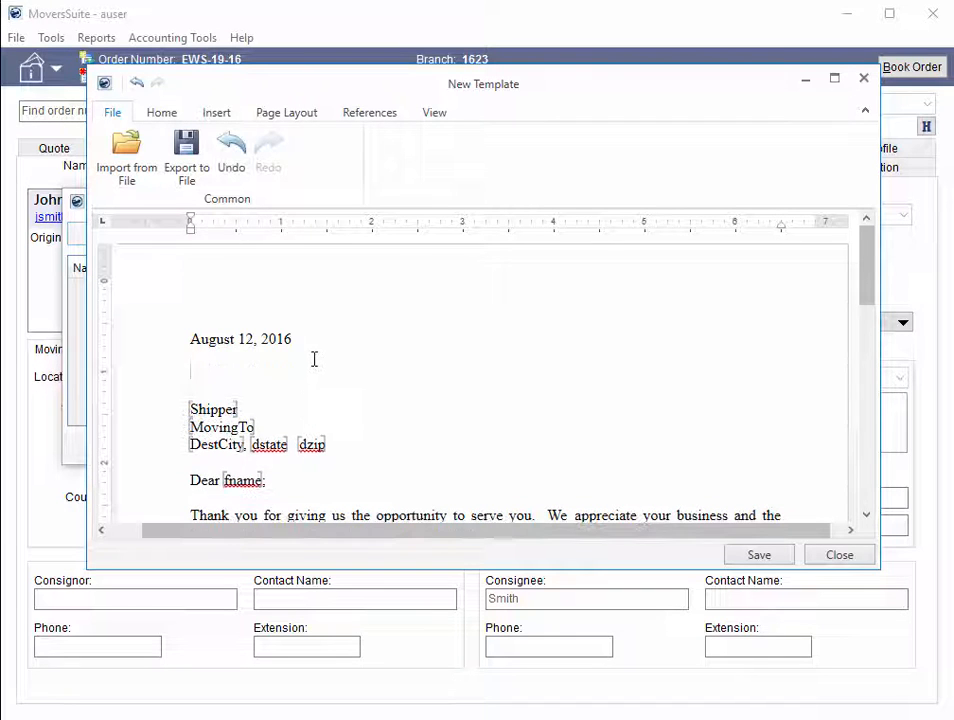
pyautogui.rightClick(216, 375)
pyautogui.click(262, 391)
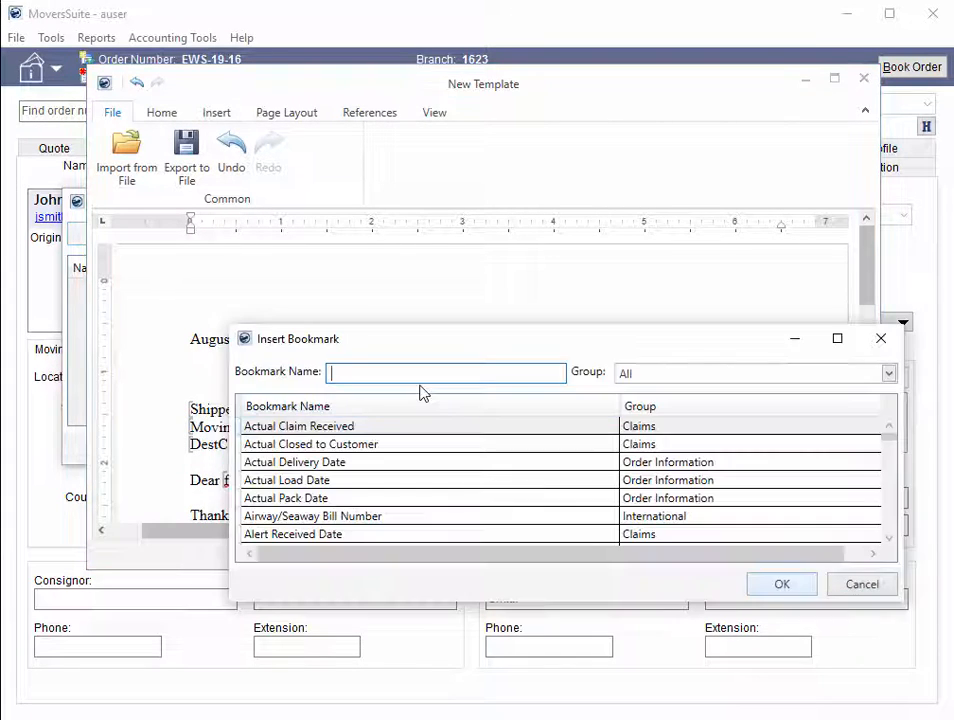
pyautogui.write('ship')
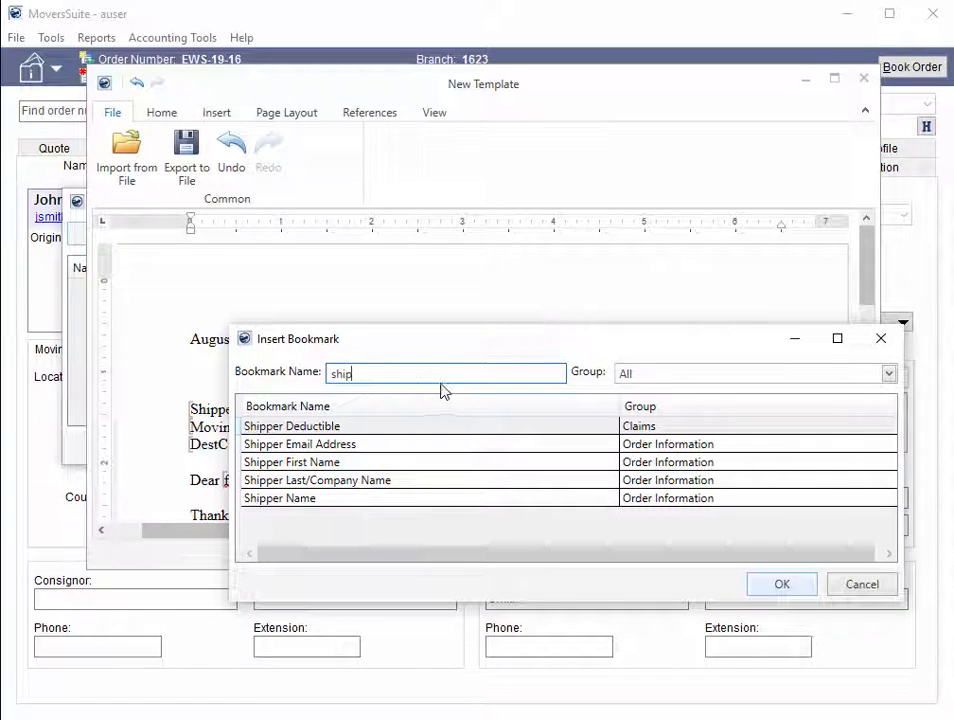
pyautogui.click(396, 499)
pyautogui.click(799, 590)
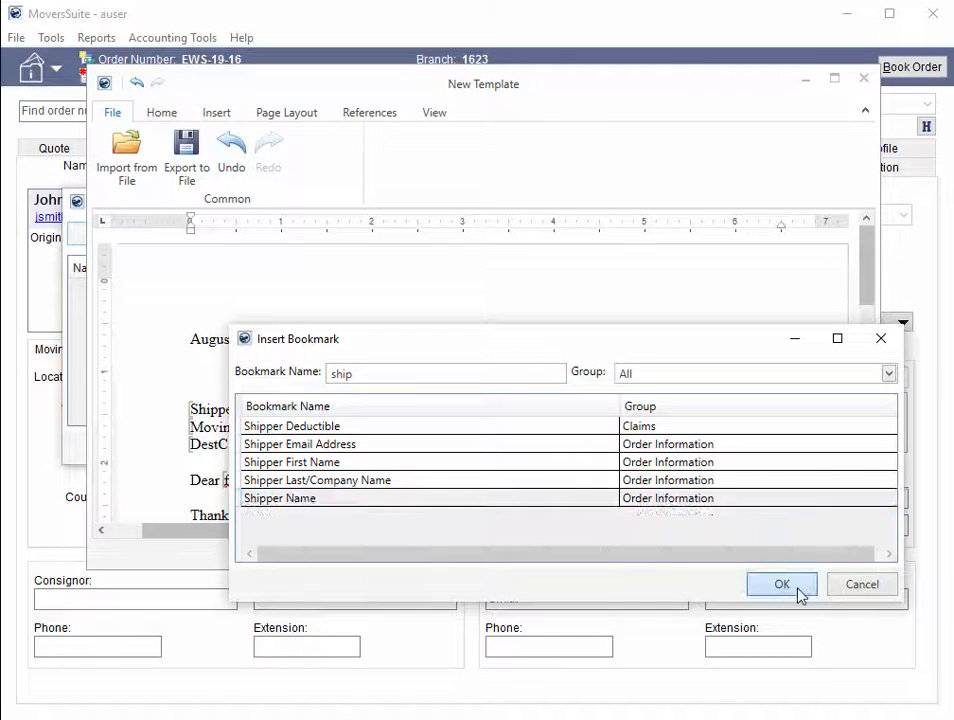
pyautogui.click(793, 592)
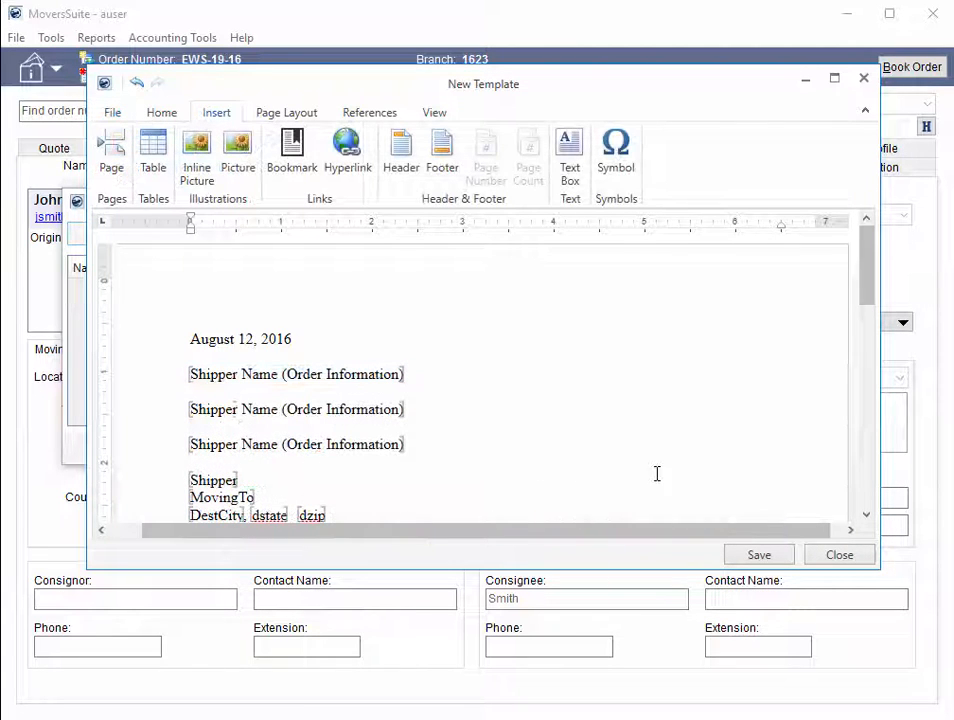
pyautogui.click(759, 555)
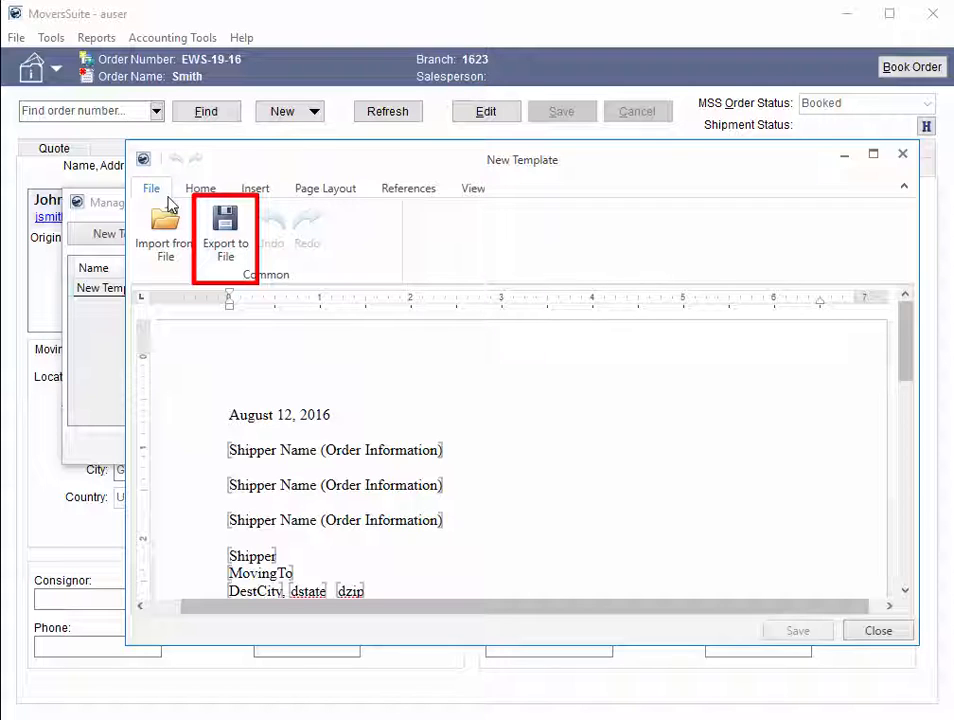
# Step: Export the template to the letters\standard folder as a Word 2007 document named "Thank You Letter"
pyautogui.click(236, 252)
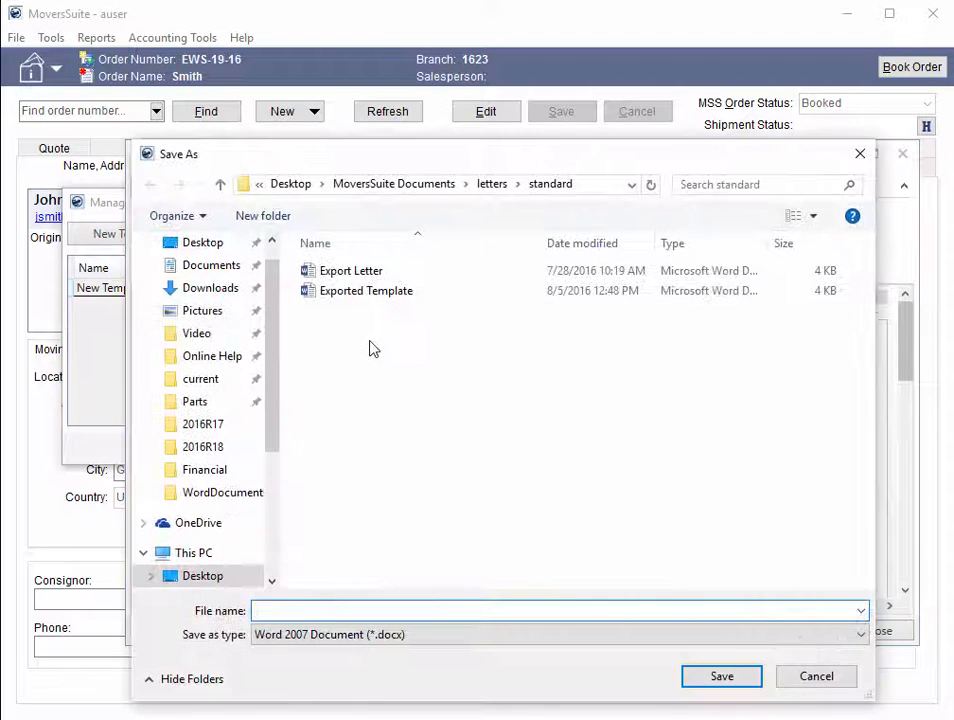
pyautogui.write('Tha')
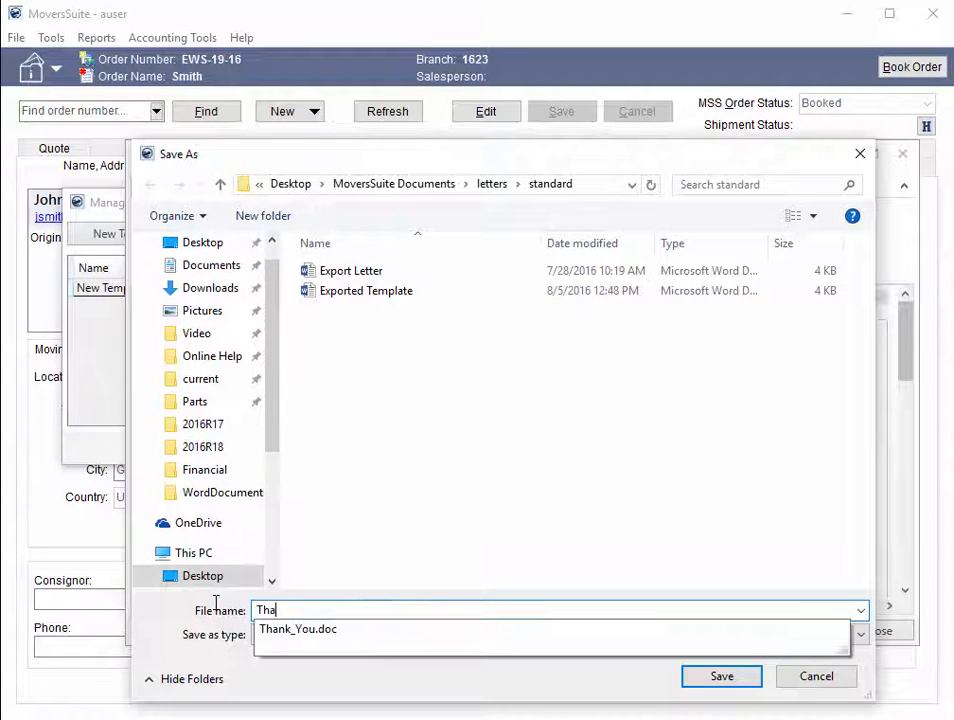
pyautogui.write('nk You Lette')
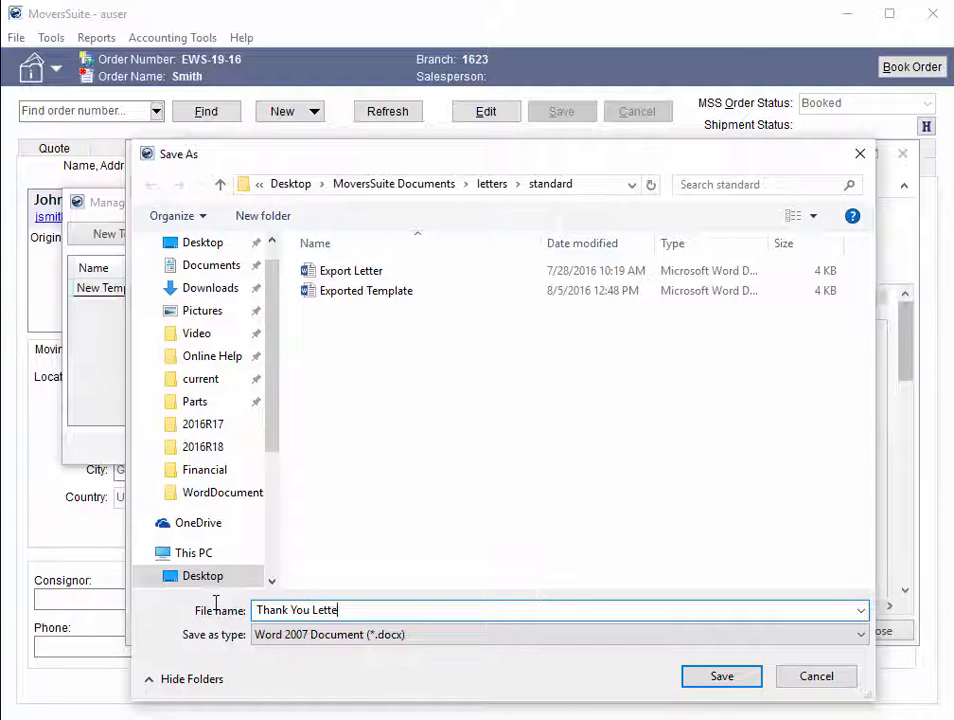
pyautogui.write('r')
pyautogui.click(724, 677)
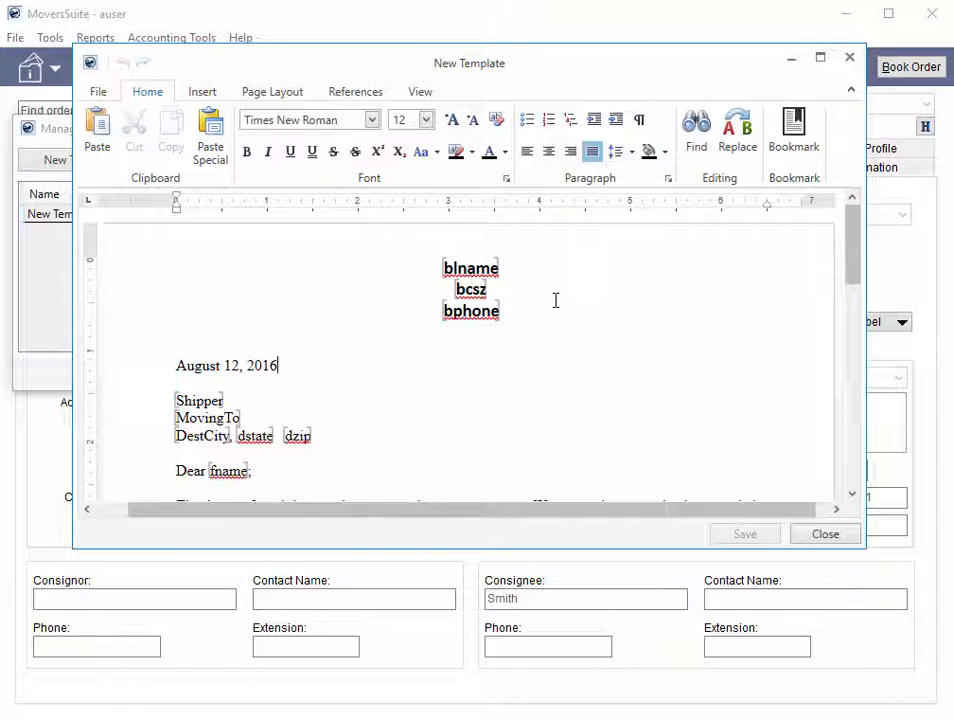
# Step: Insert the Branch City, State, and Postal Code (Order Information) bookmark on a new line above the letter's date
pyautogui.click(538, 330)
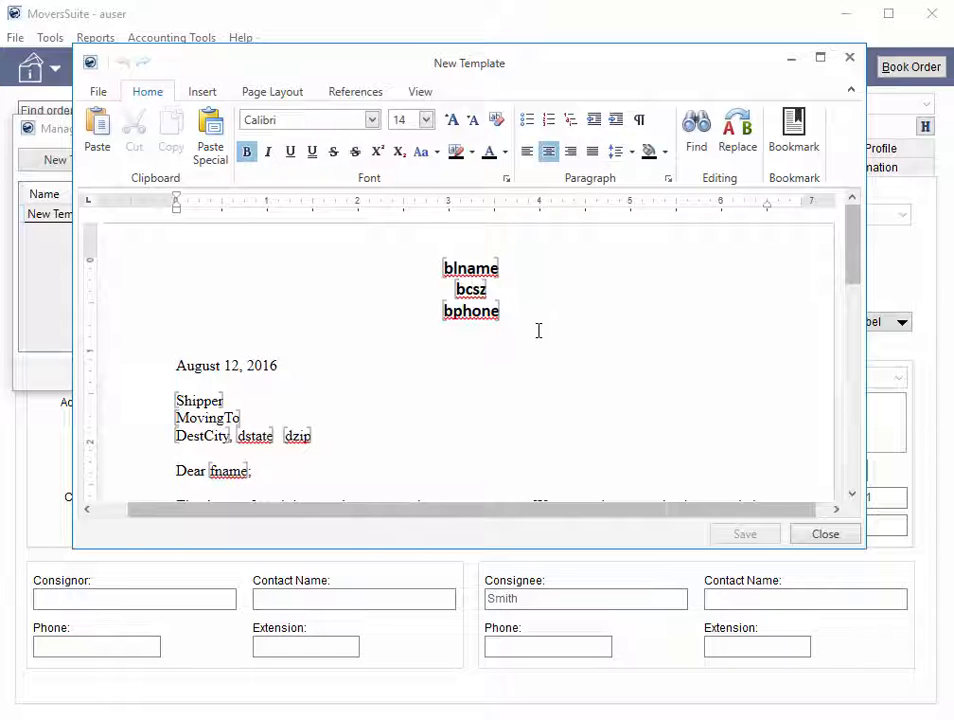
pyautogui.press('Down')
pyautogui.press('Return')
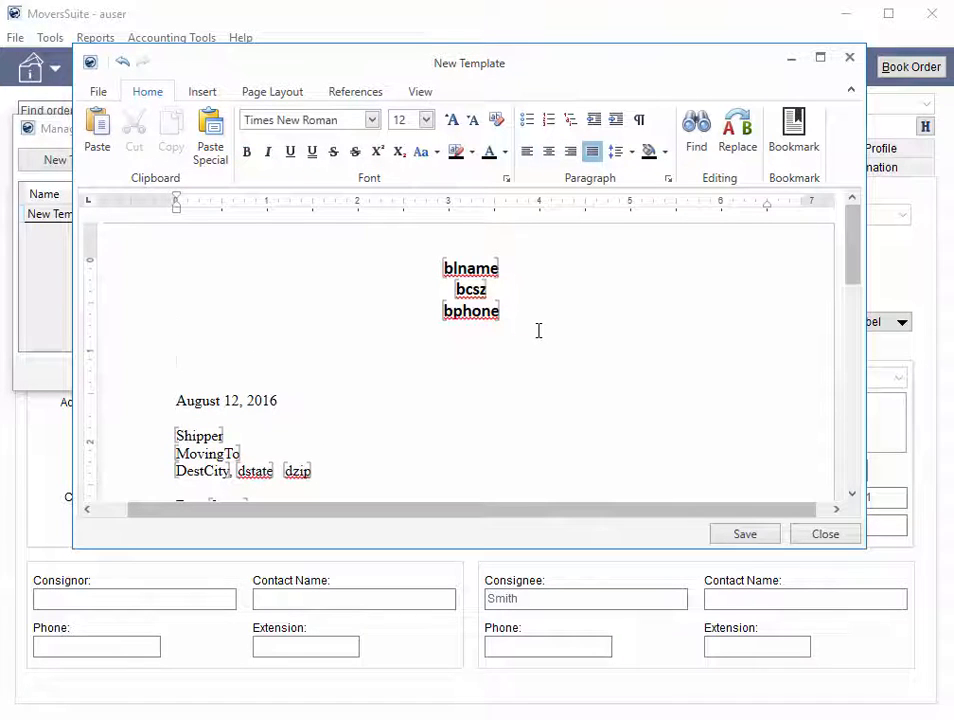
pyautogui.click(810, 132)
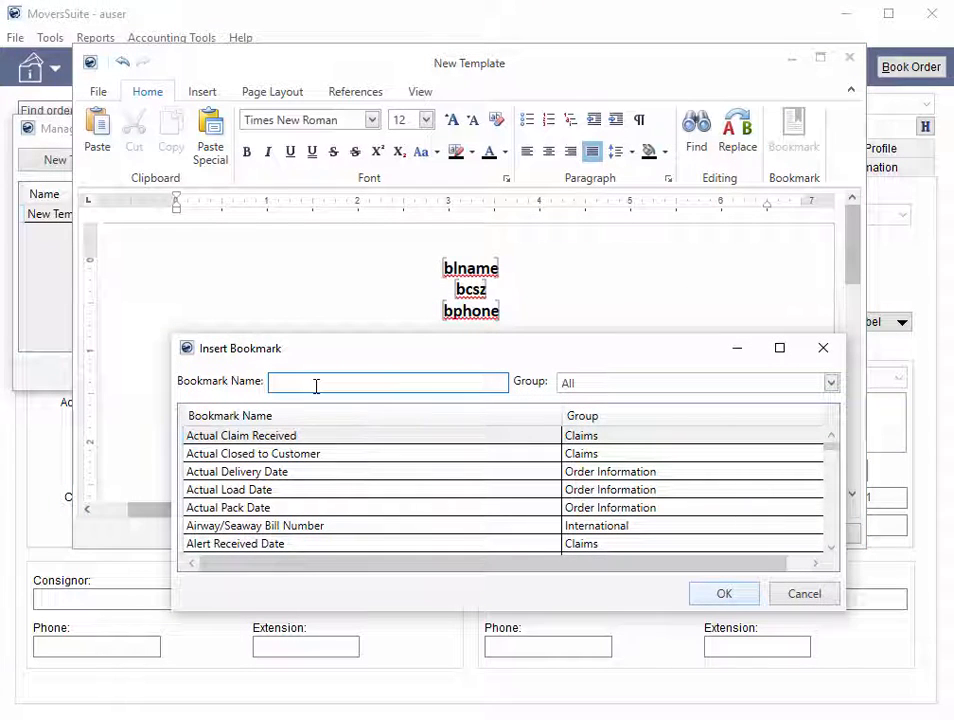
pyautogui.write('branch')
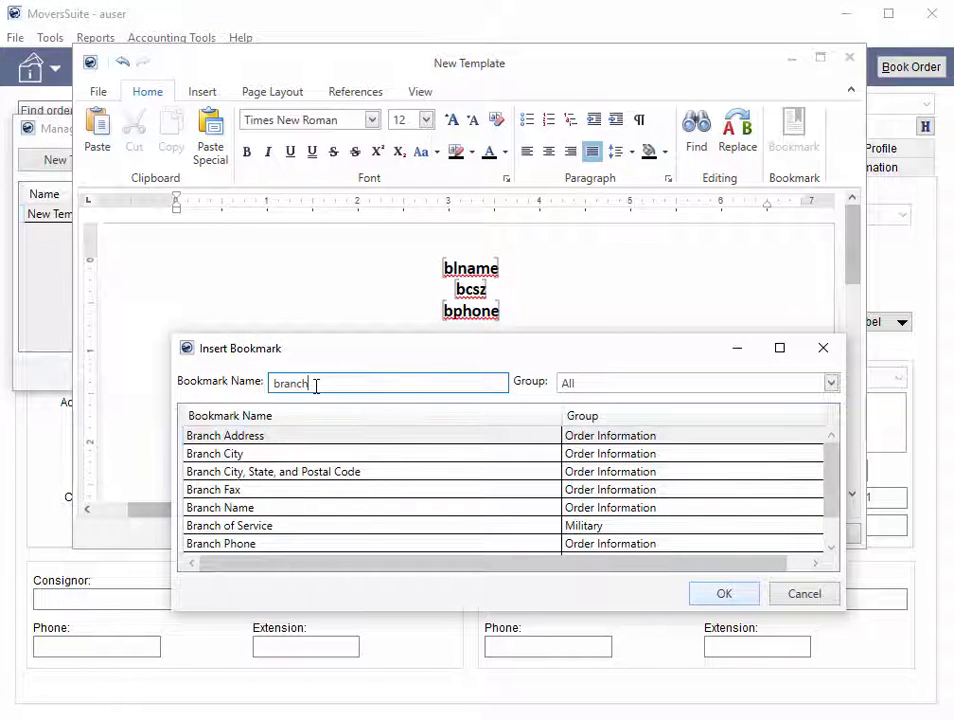
pyautogui.click(358, 471)
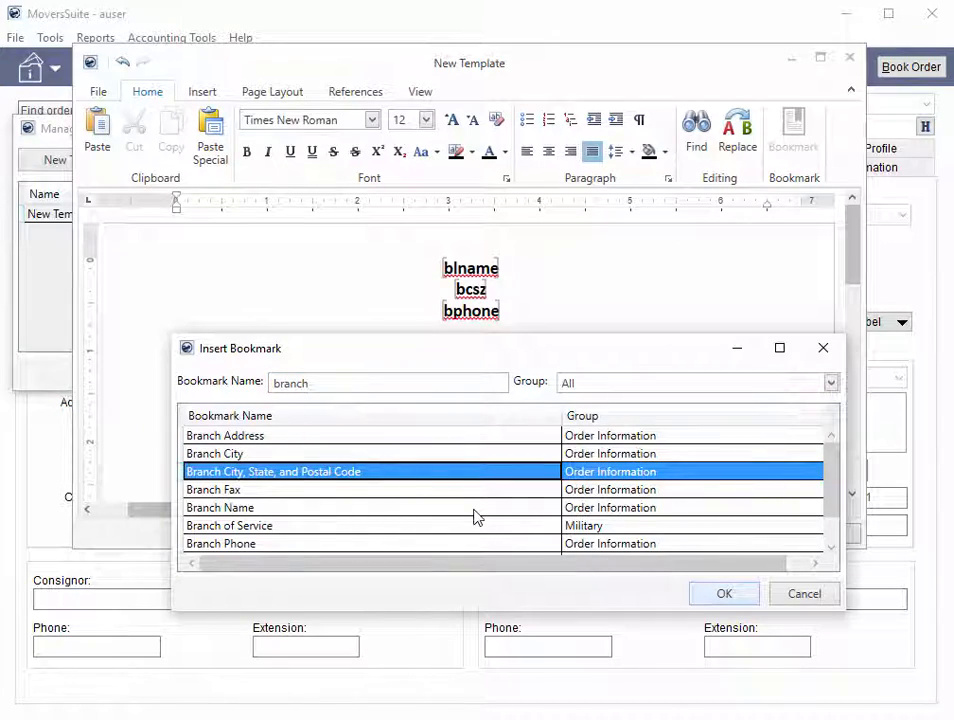
pyautogui.click(720, 598)
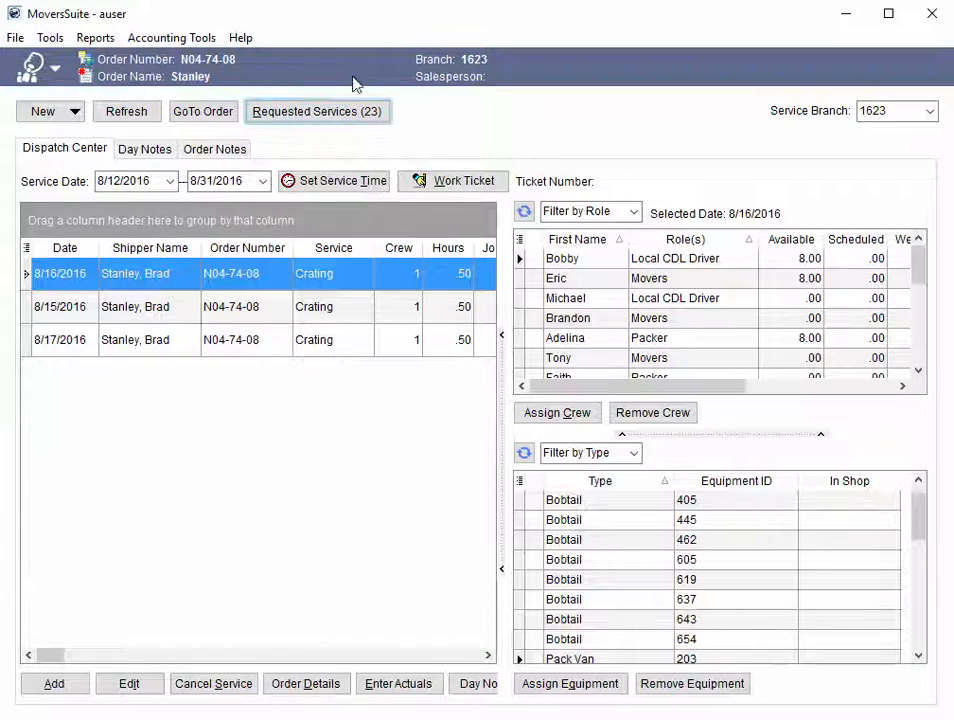
# Step: Open the requested services and examine the services in the My Plan and Store Delivery requested operational plans
pyautogui.click(350, 113)
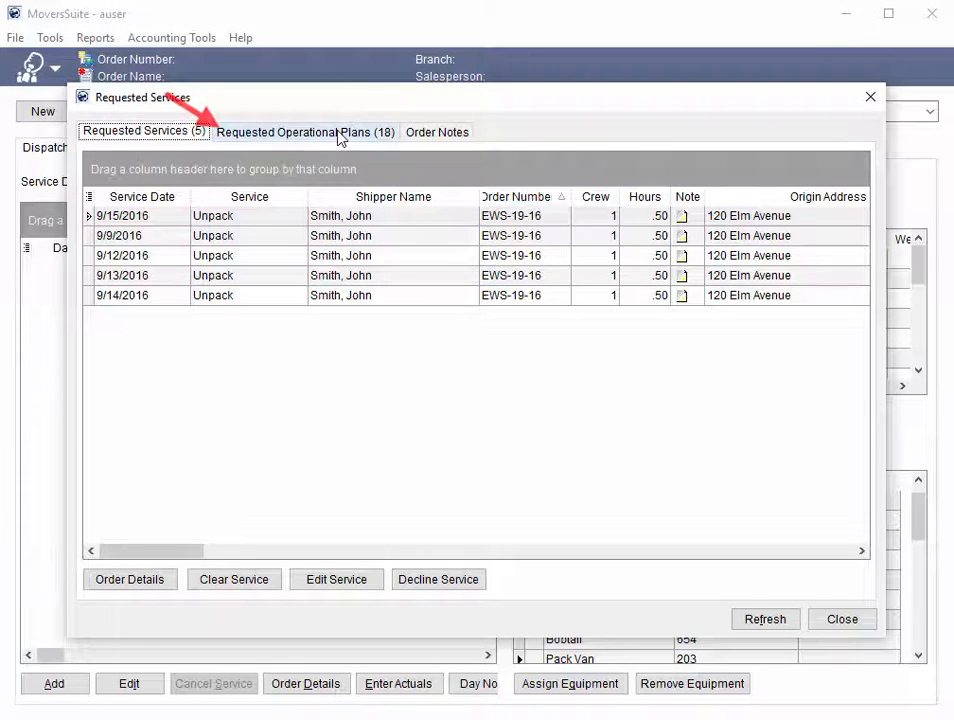
pyautogui.click(339, 134)
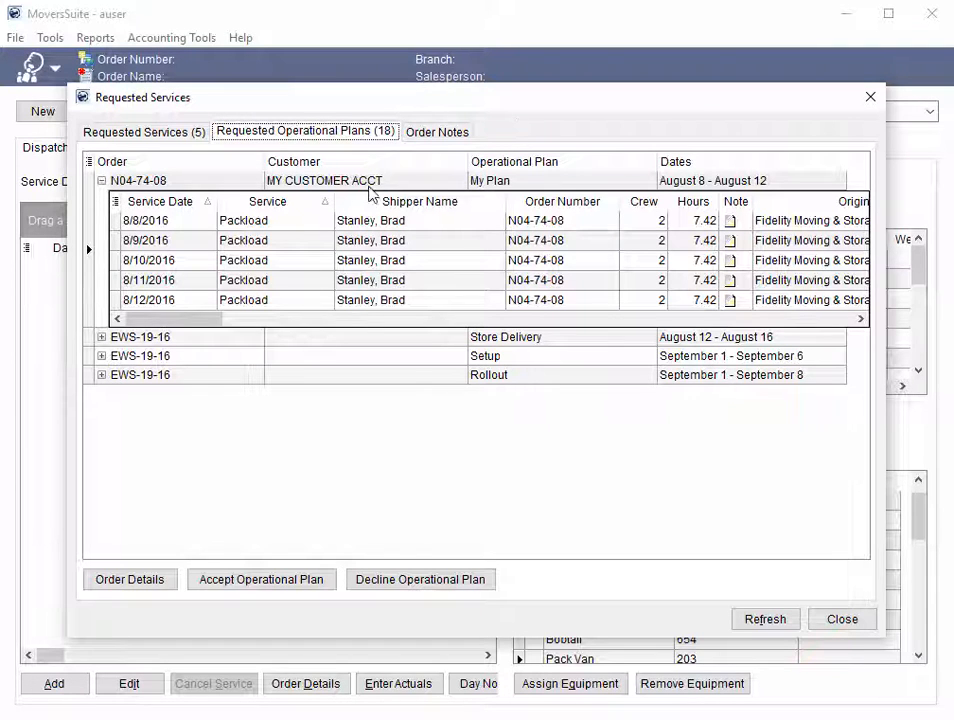
pyautogui.click(101, 180)
pyautogui.click(101, 199)
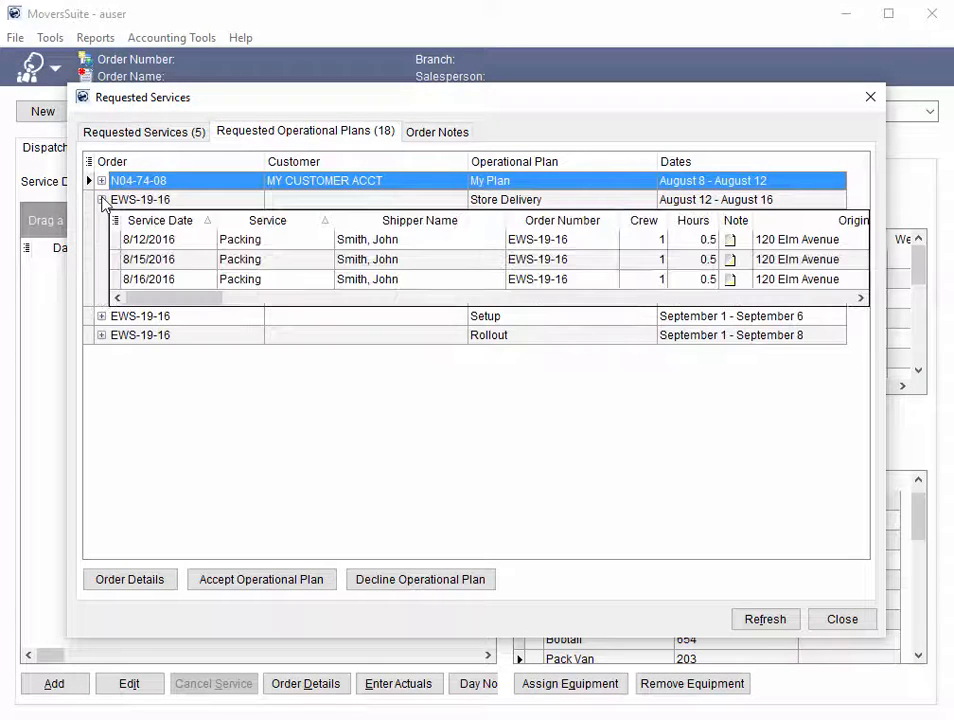
pyautogui.click(172, 200)
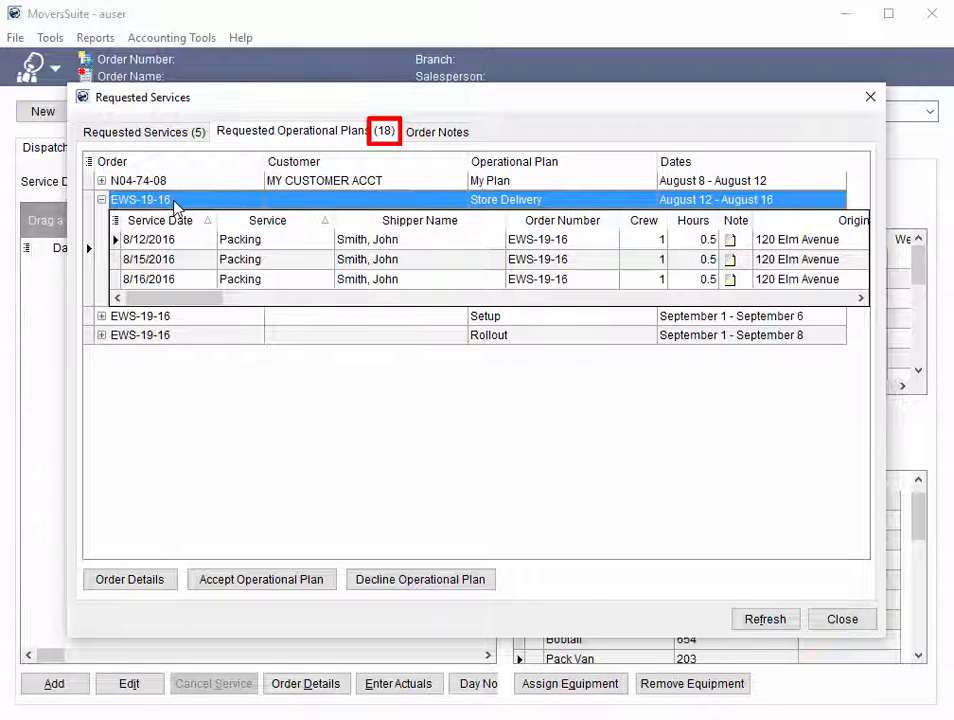
# Step: Review the individual requested services, then examine the Setup and Rollout operational plans with the Setup plan's services expanded
pyautogui.click(180, 139)
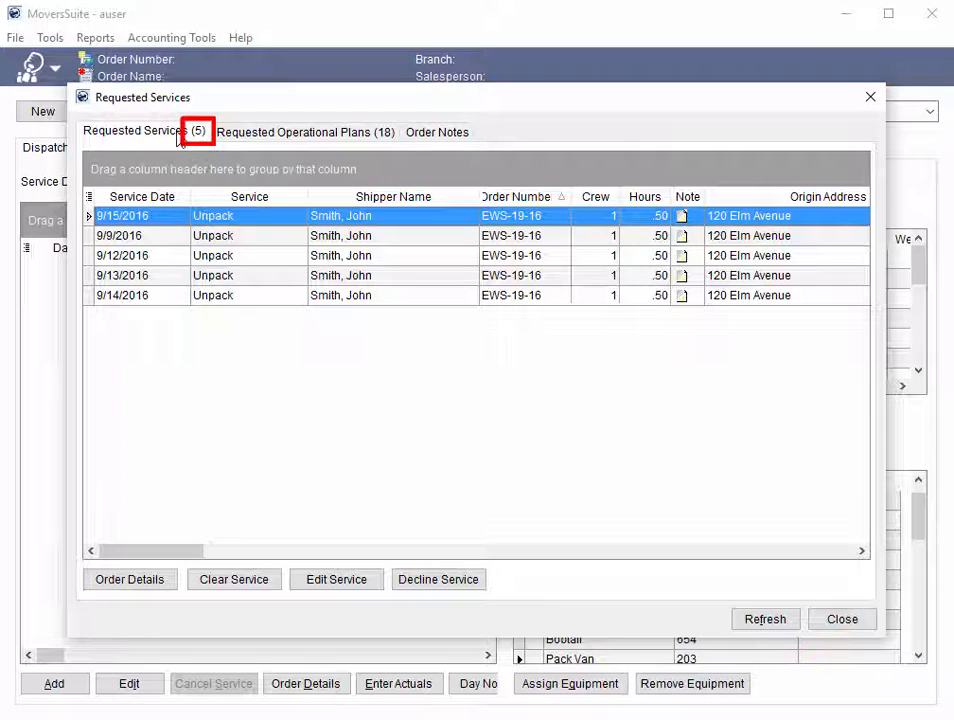
pyautogui.click(250, 140)
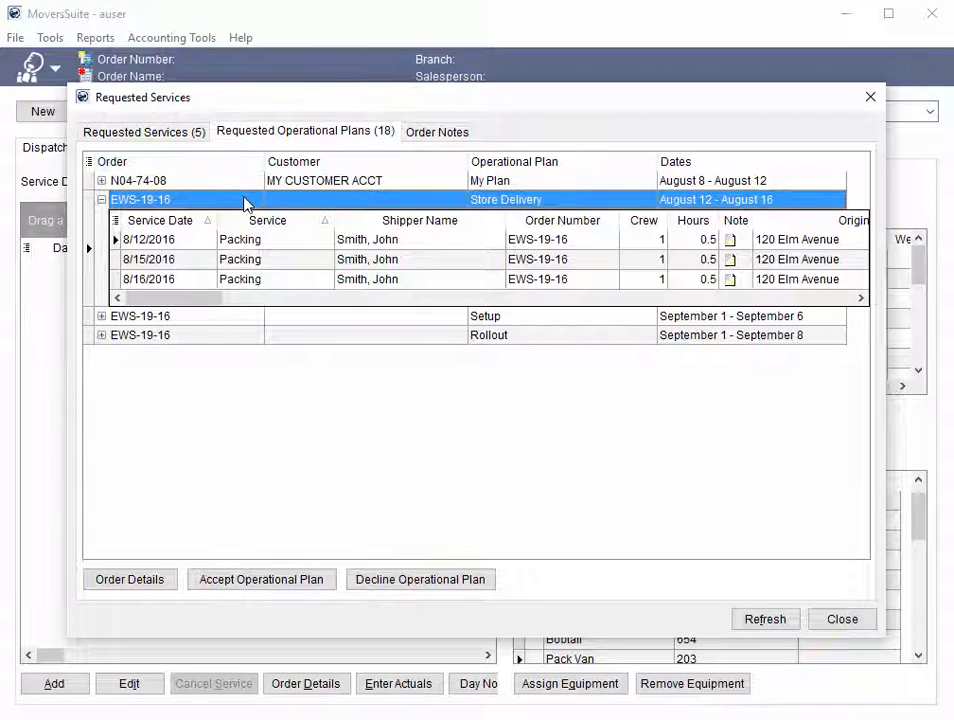
pyautogui.click(101, 200)
pyautogui.click(101, 218)
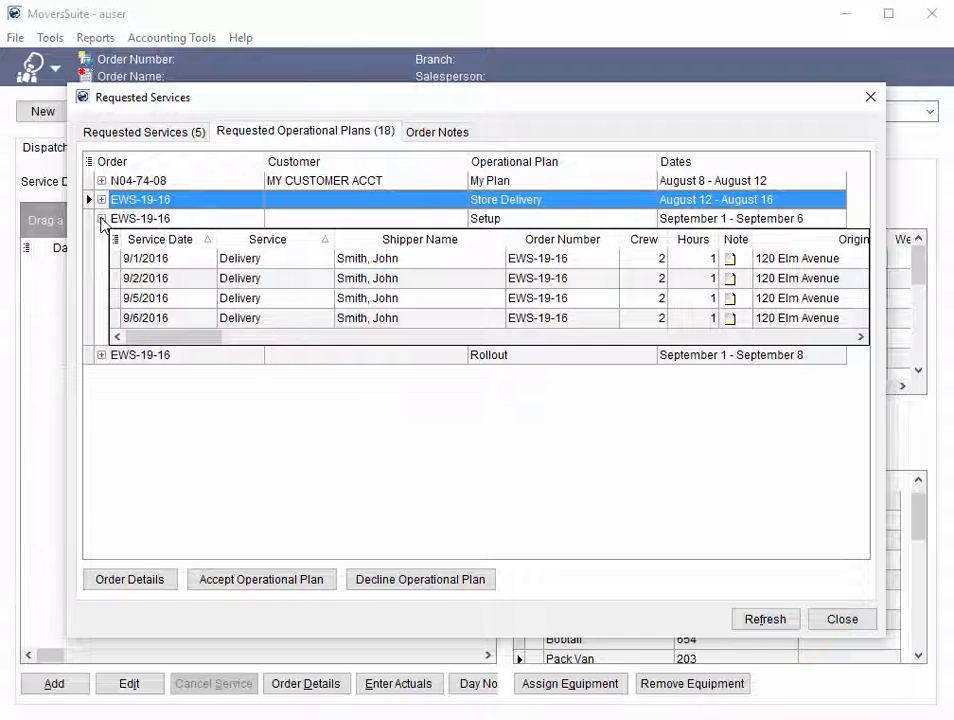
pyautogui.click(501, 360)
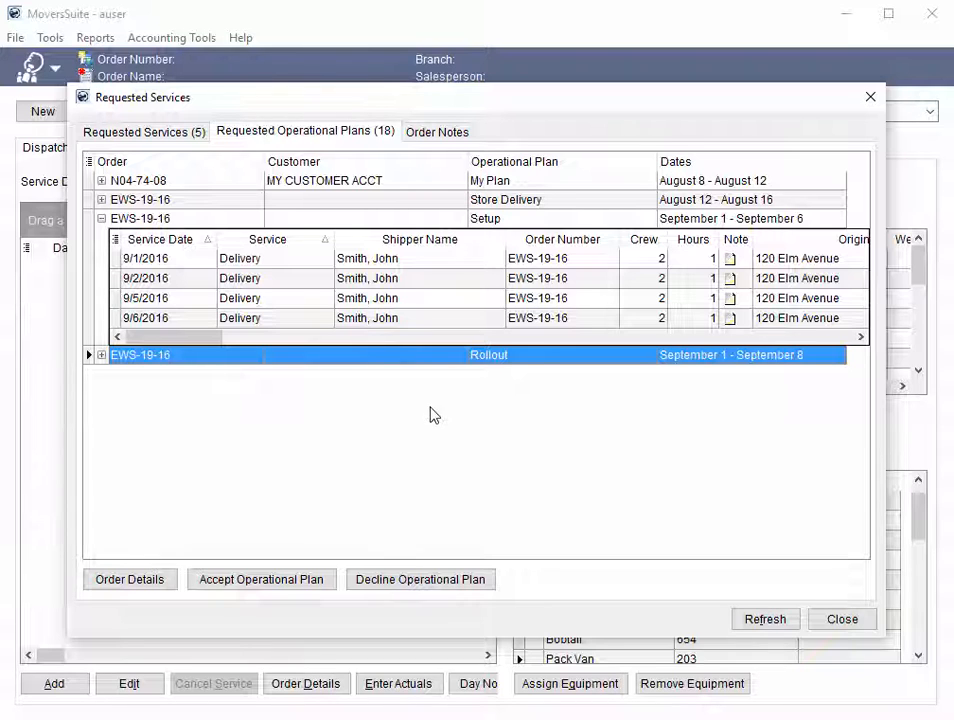
# Step: Review the Setup plan's 9/1/2016 Delivery service columns and open its Local Service Quick View
pyautogui.click(199, 263)
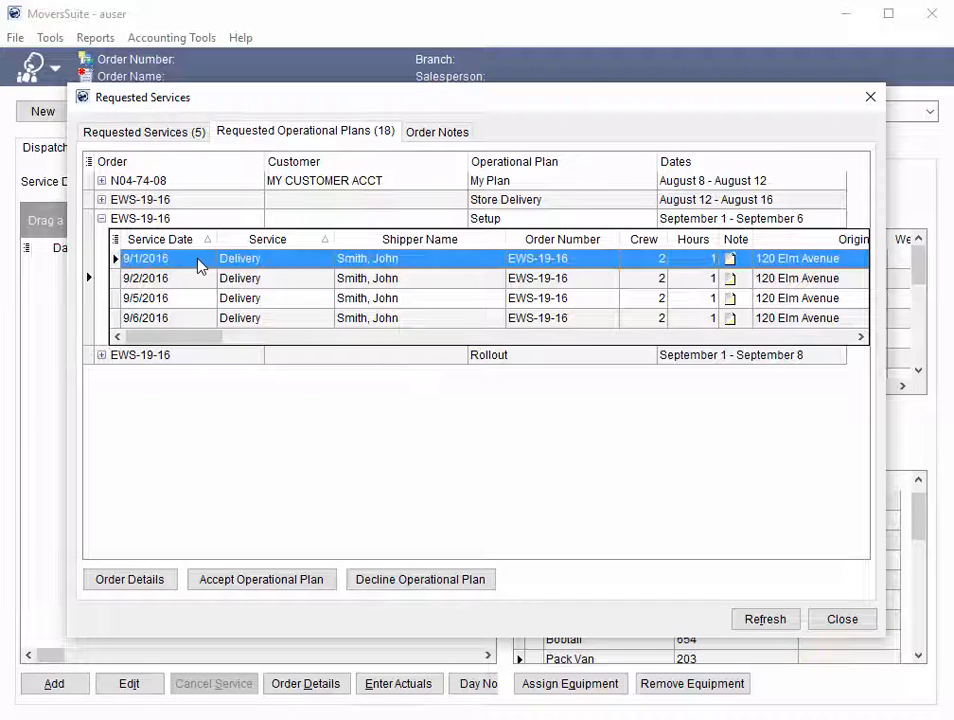
pyautogui.hscroll(4, 199, 263)
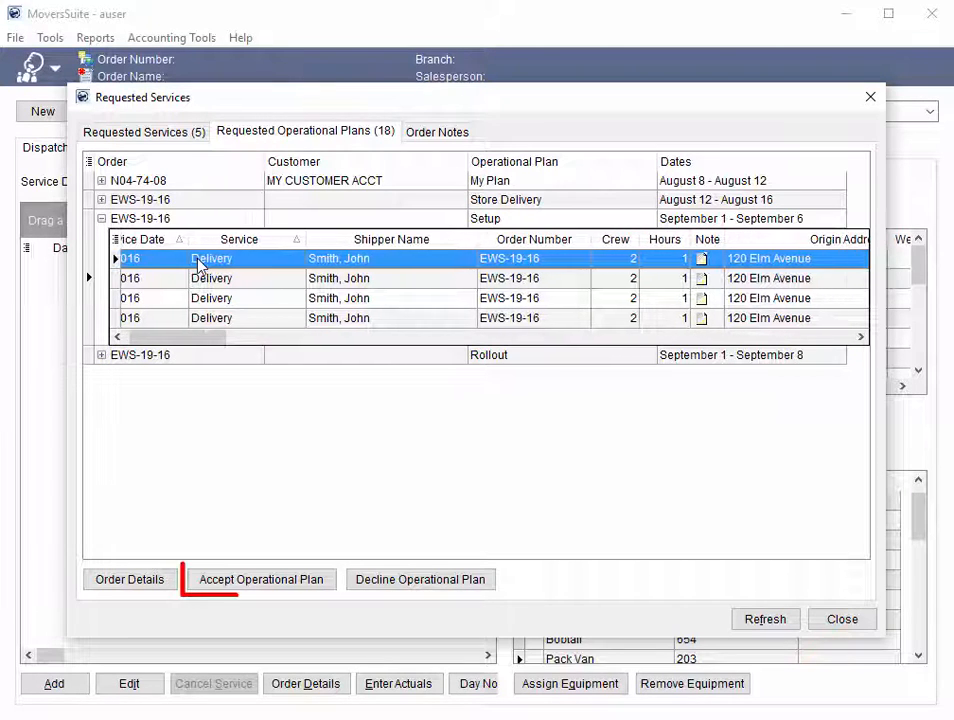
pyautogui.hscroll(10, 199, 262)
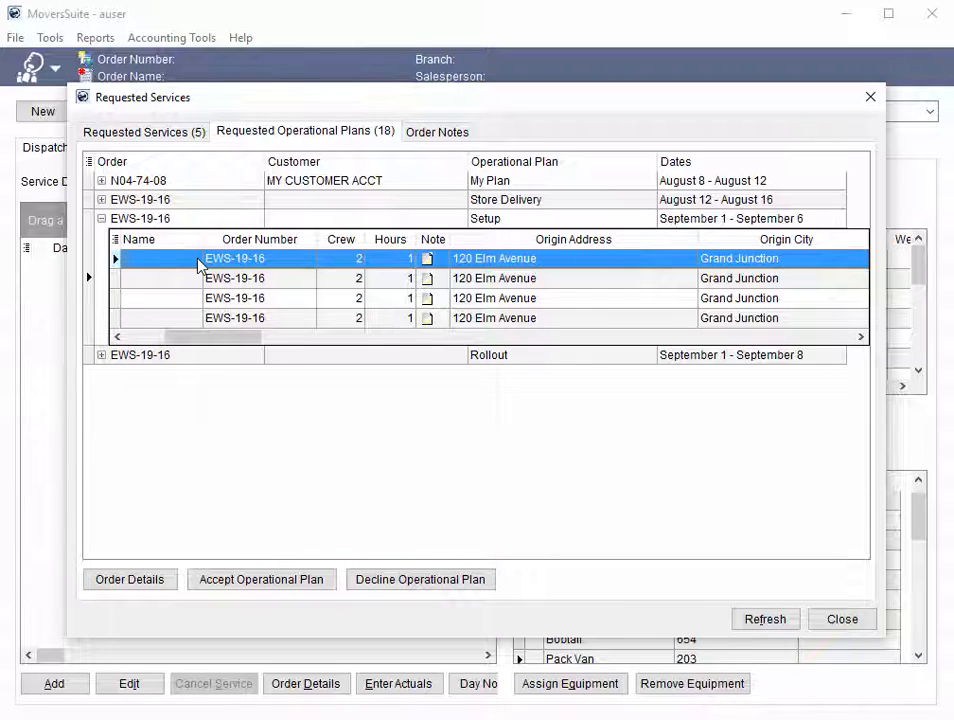
pyautogui.rightClick(200, 262)
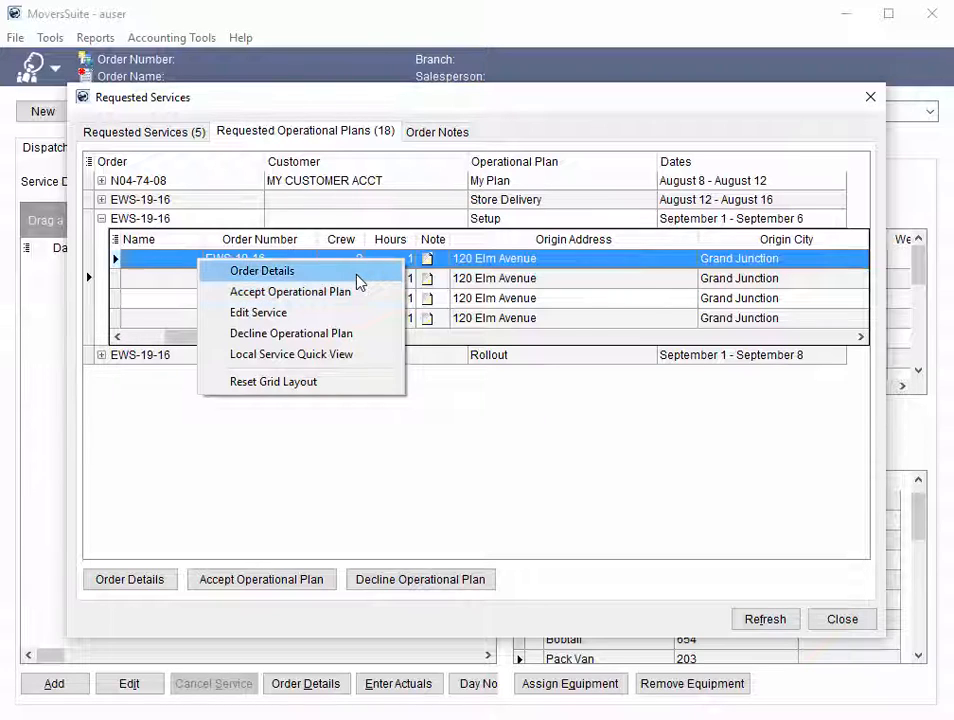
pyautogui.click(347, 358)
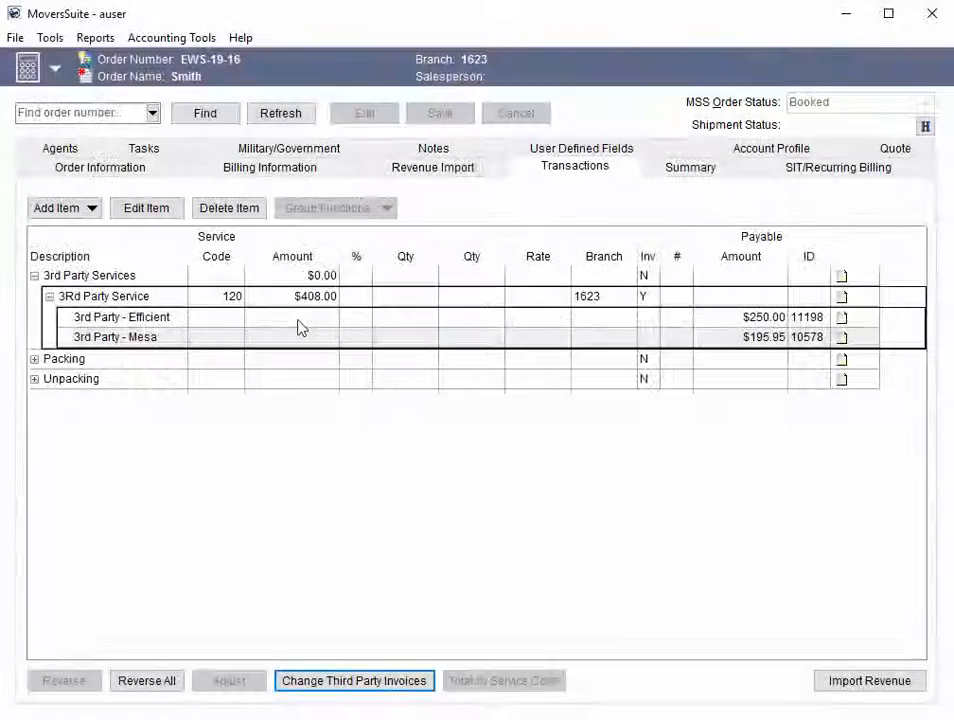
# Step: View the third-party invoice information for the order's 3rd Party Service vendors and close it
pyautogui.click(298, 326)
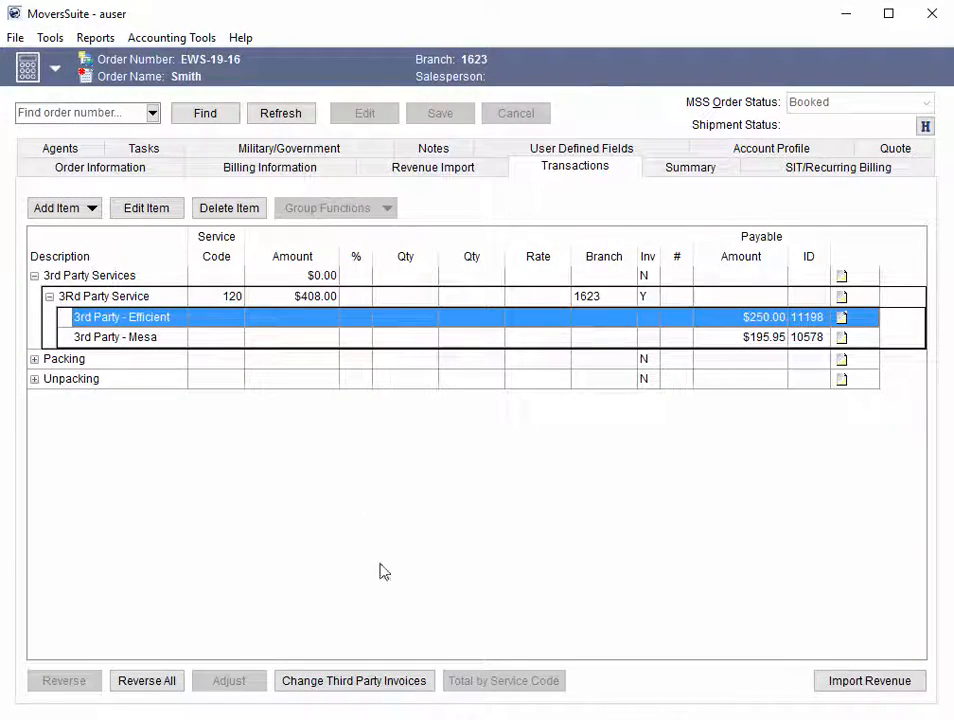
pyautogui.click(410, 684)
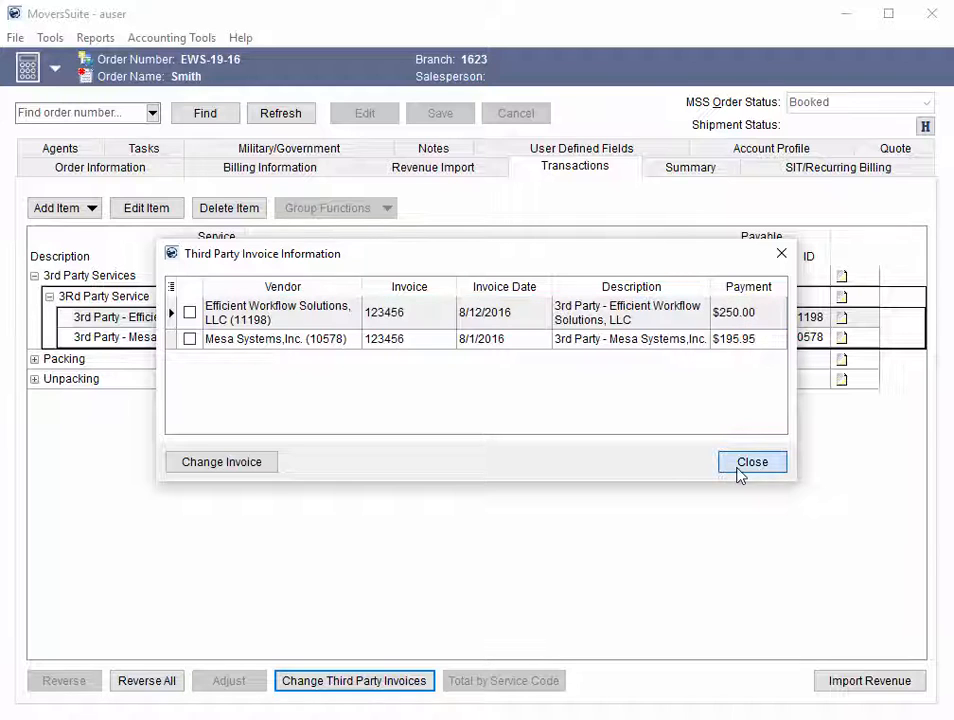
pyautogui.click(741, 472)
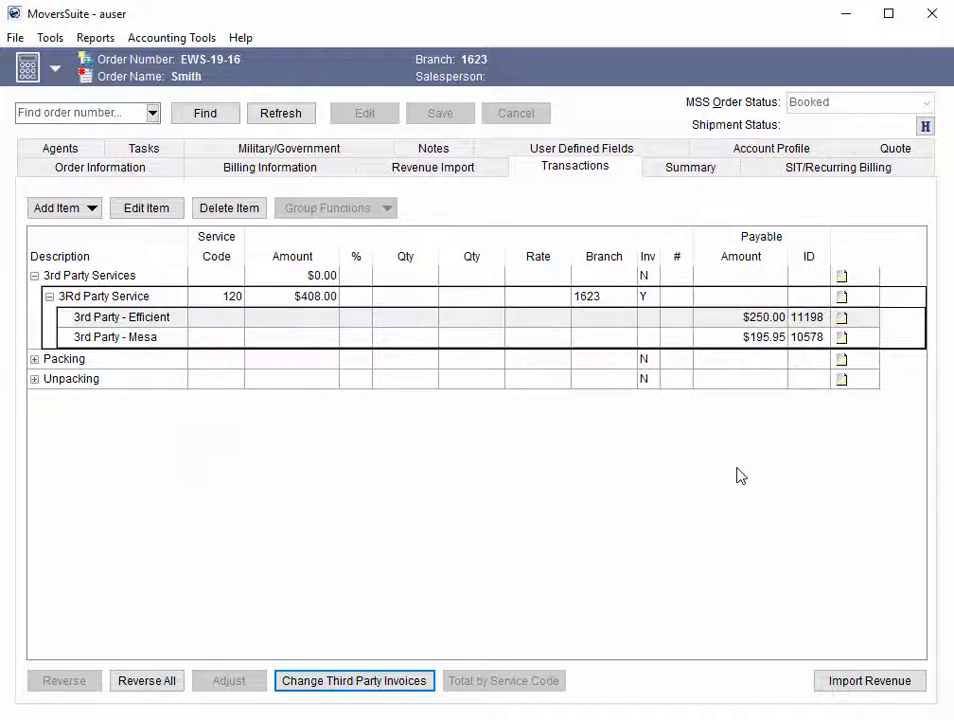
# Step: Edit the Efficient Workflow Solutions third-party item, set its invoice number to 555555, and save it
pyautogui.click(162, 320)
pyautogui.click(168, 218)
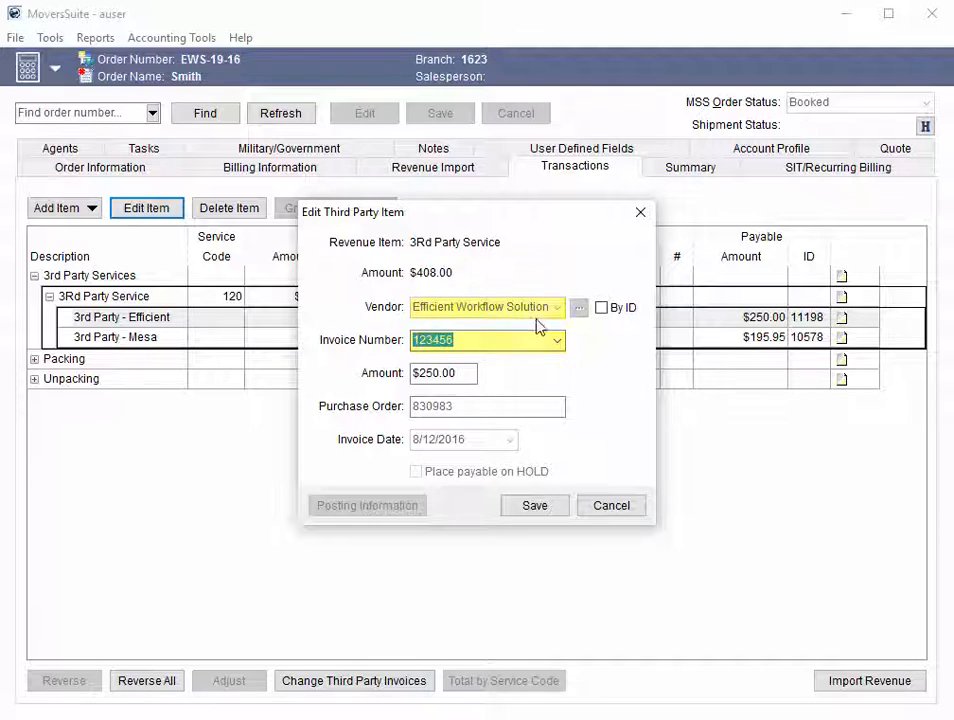
pyautogui.click(557, 341)
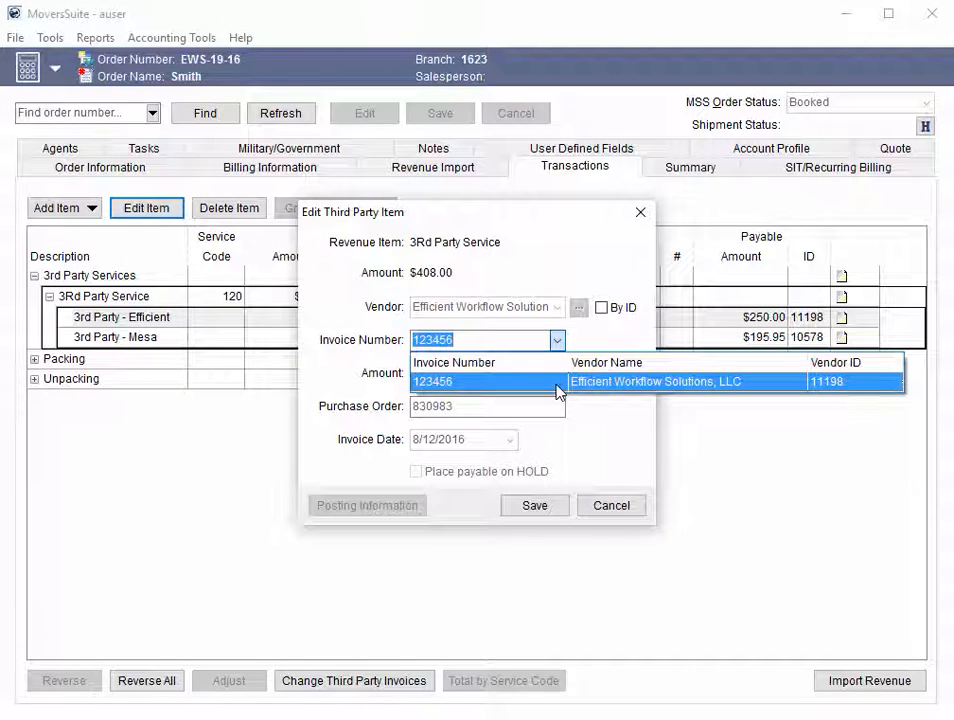
pyautogui.click(575, 339)
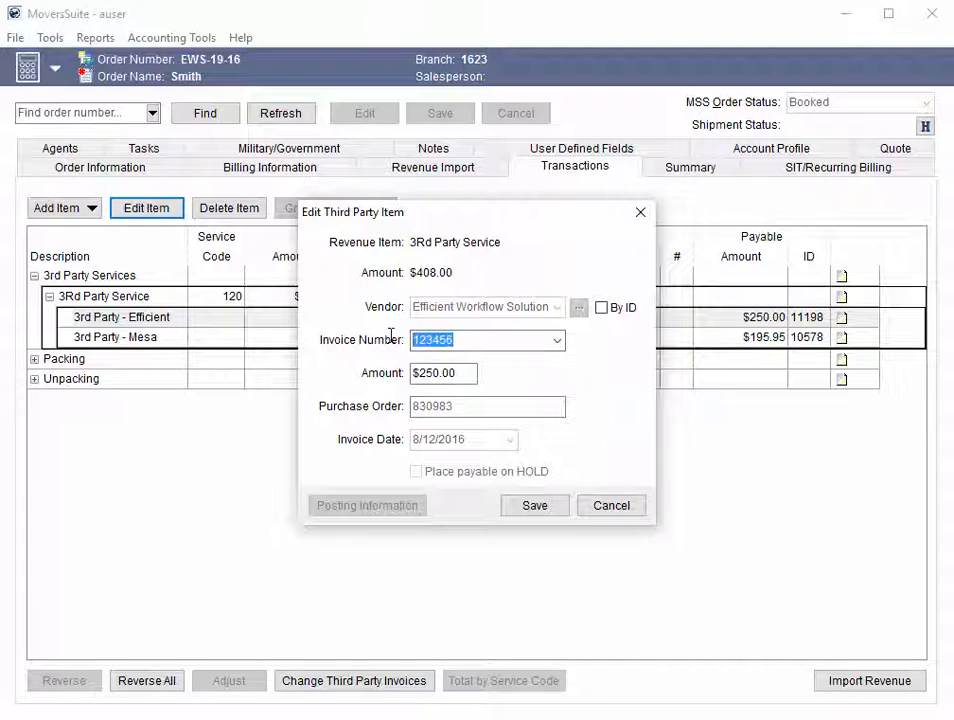
pyautogui.write('555555')
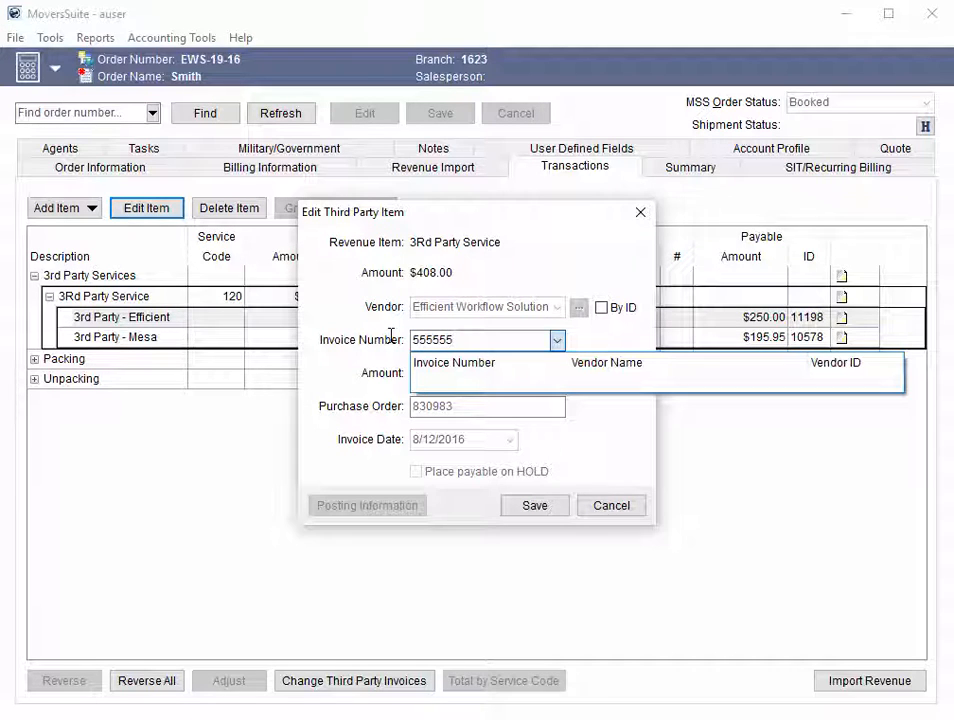
pyautogui.click(396, 367)
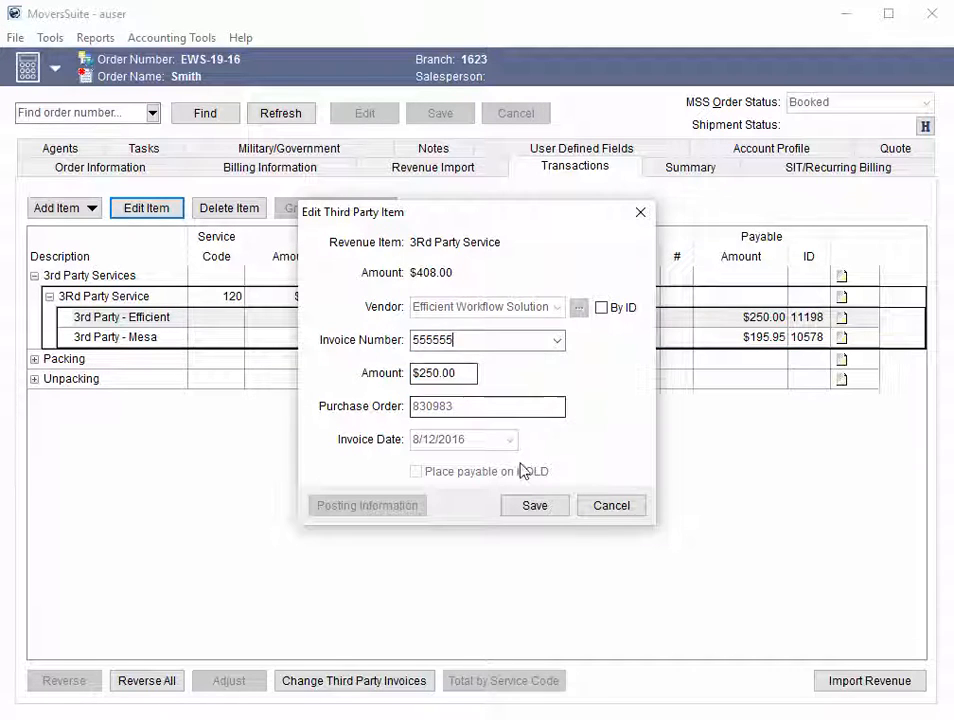
pyautogui.click(536, 506)
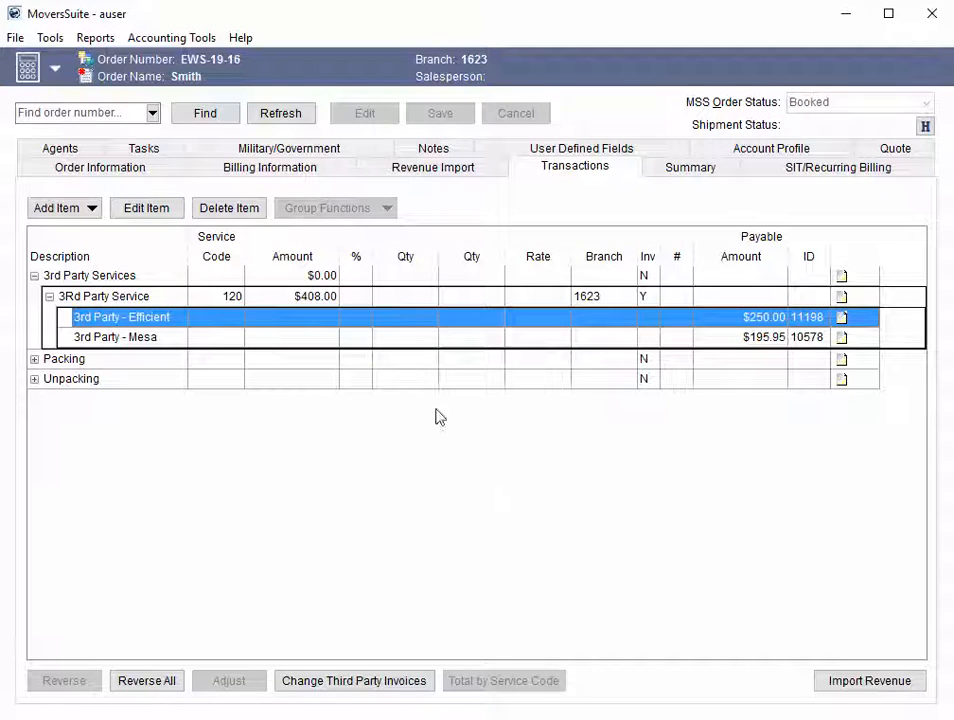
# Step: Examine the vendor payables in the order summary, widening the Name column under Commissions/Payables
pyautogui.click(656, 170)
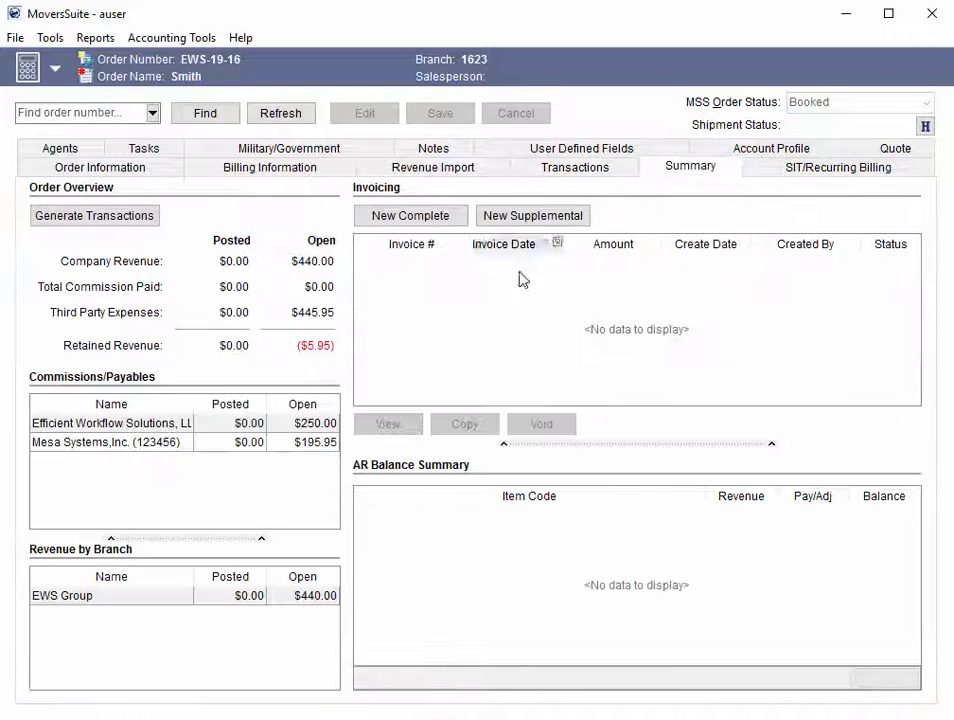
pyautogui.click(190, 428)
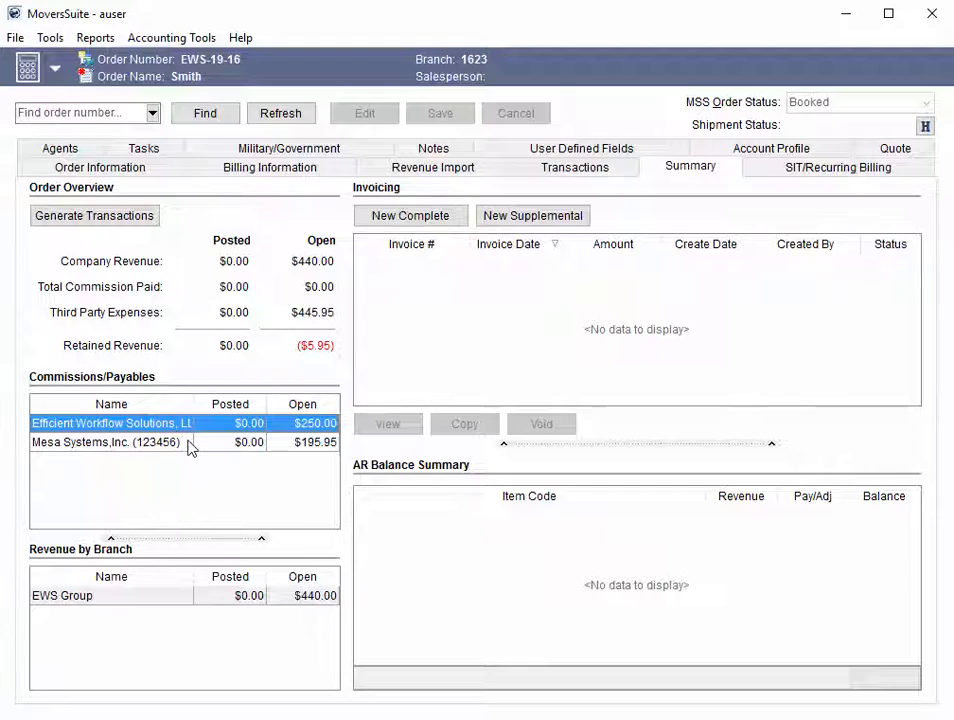
pyautogui.moveTo(192, 402); pyautogui.dragTo(231, 400)
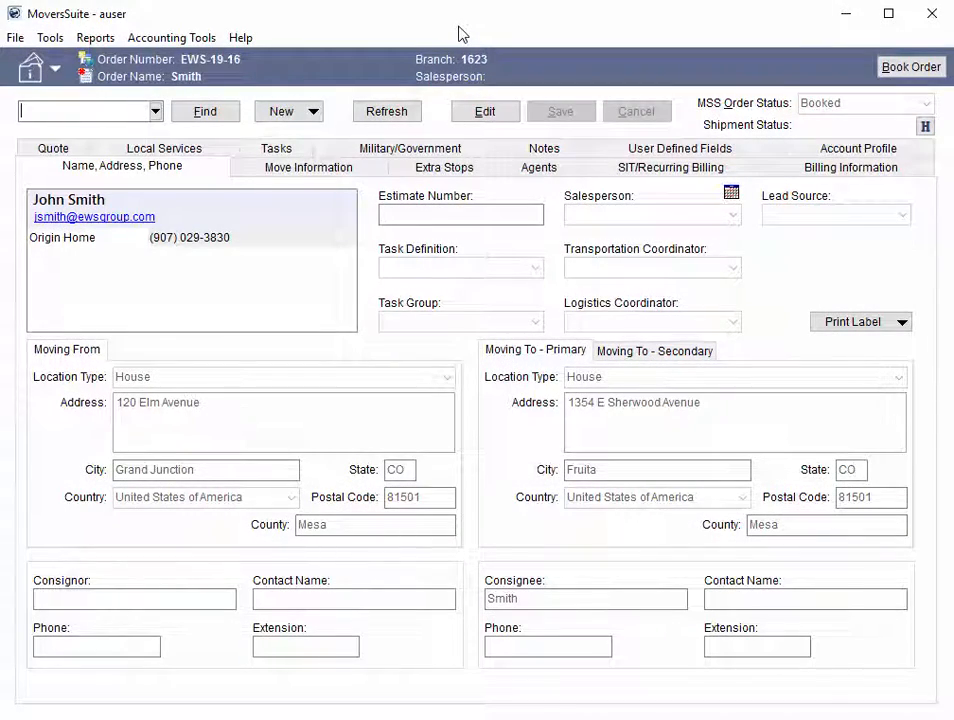
# Step: Start capturing credit card information for the order and enable attaching the credit card to this customer
pyautogui.click(211, 40)
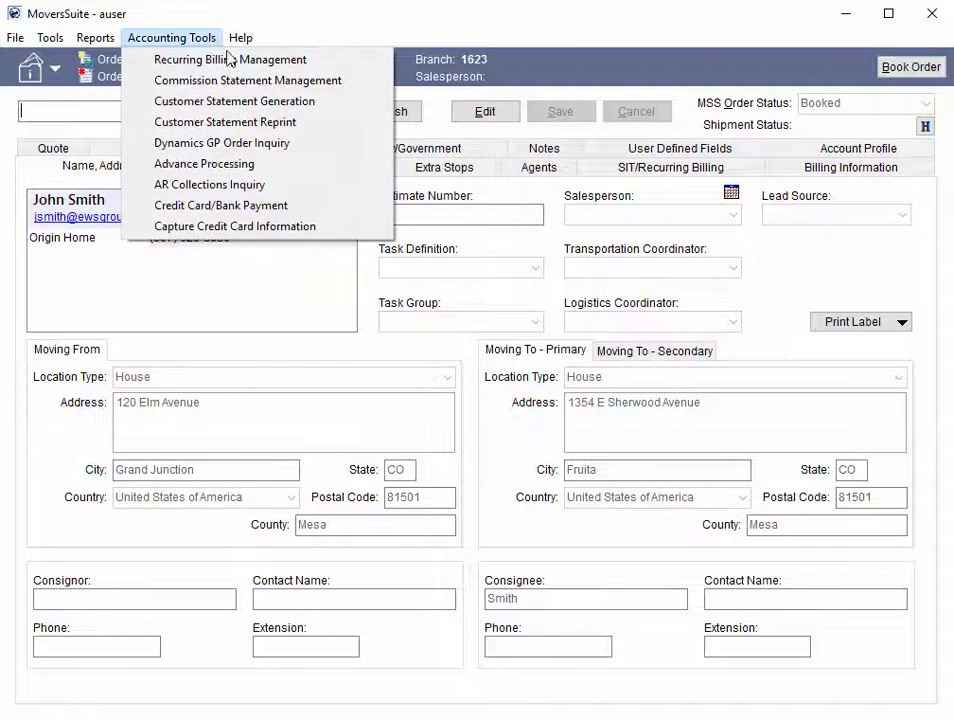
pyautogui.click(338, 228)
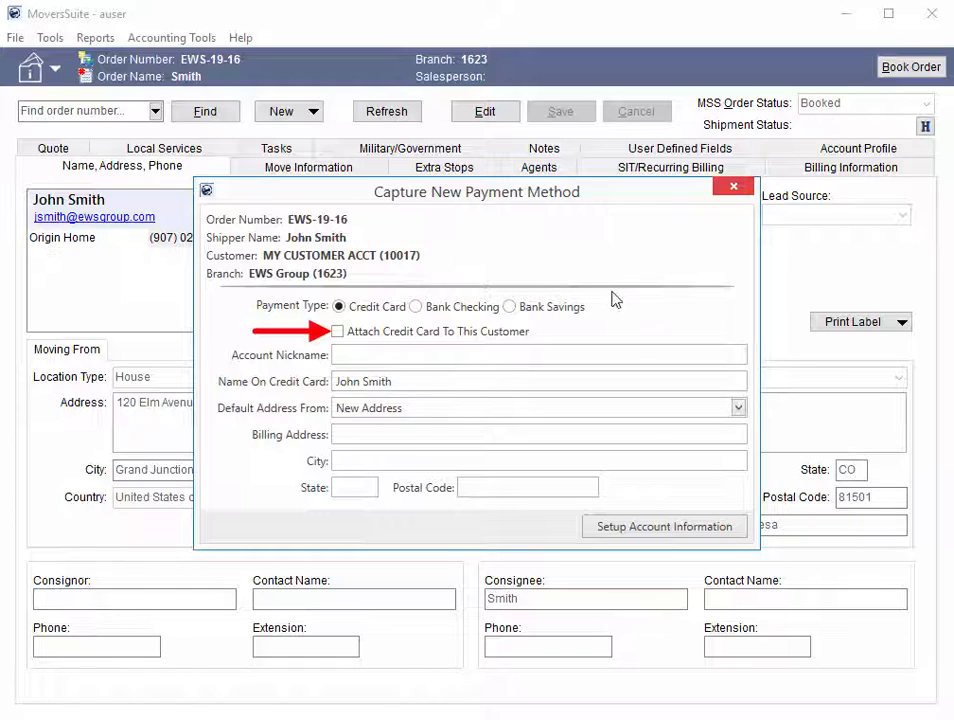
pyautogui.click(519, 342)
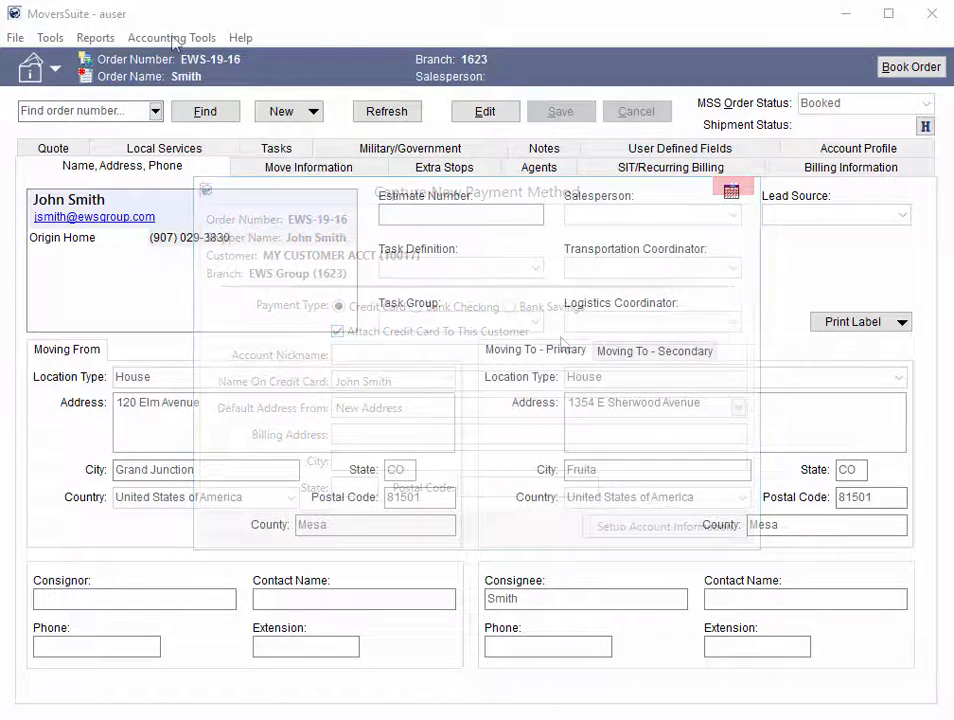
# Step: Start a credit card/bank payment for the order, enable attaching the credit card to this customer, and open the details for payment information on hand
pyautogui.click(175, 38)
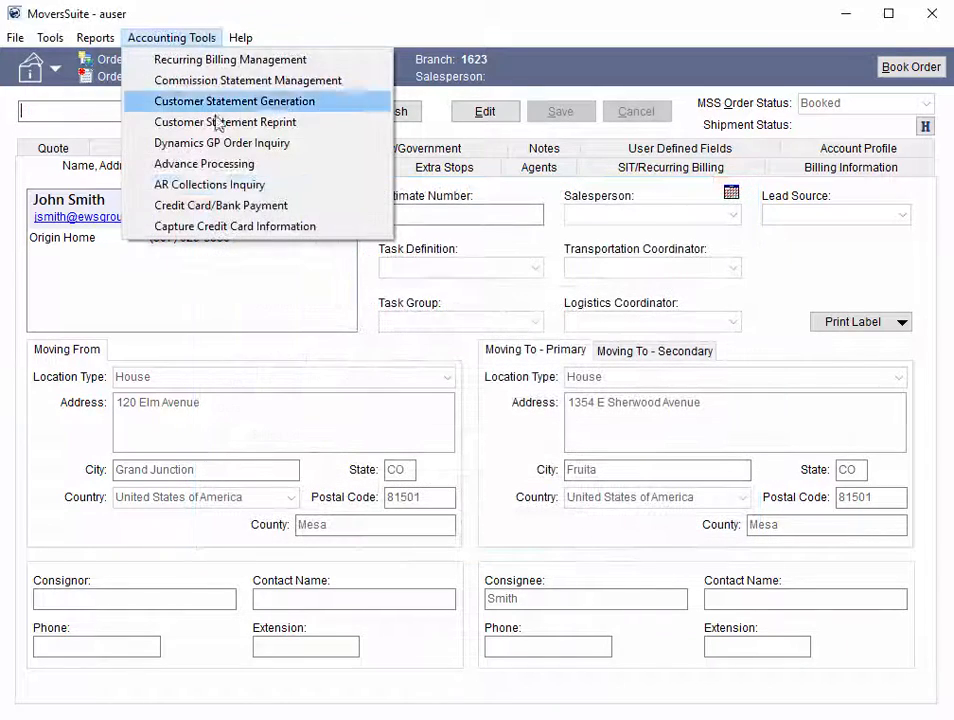
pyautogui.click(255, 206)
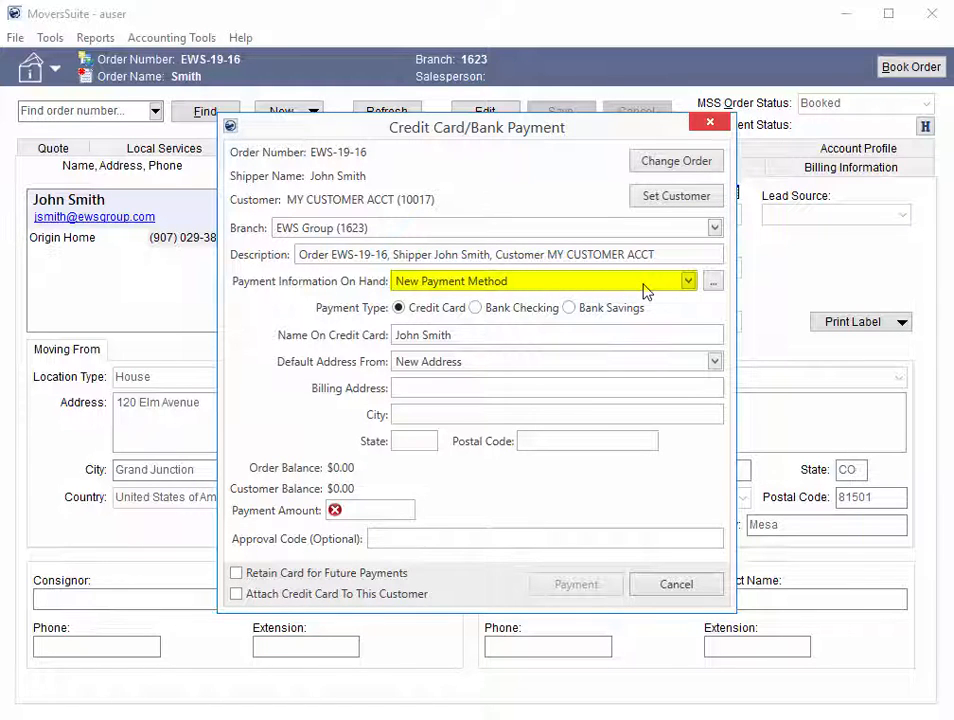
pyautogui.click(428, 595)
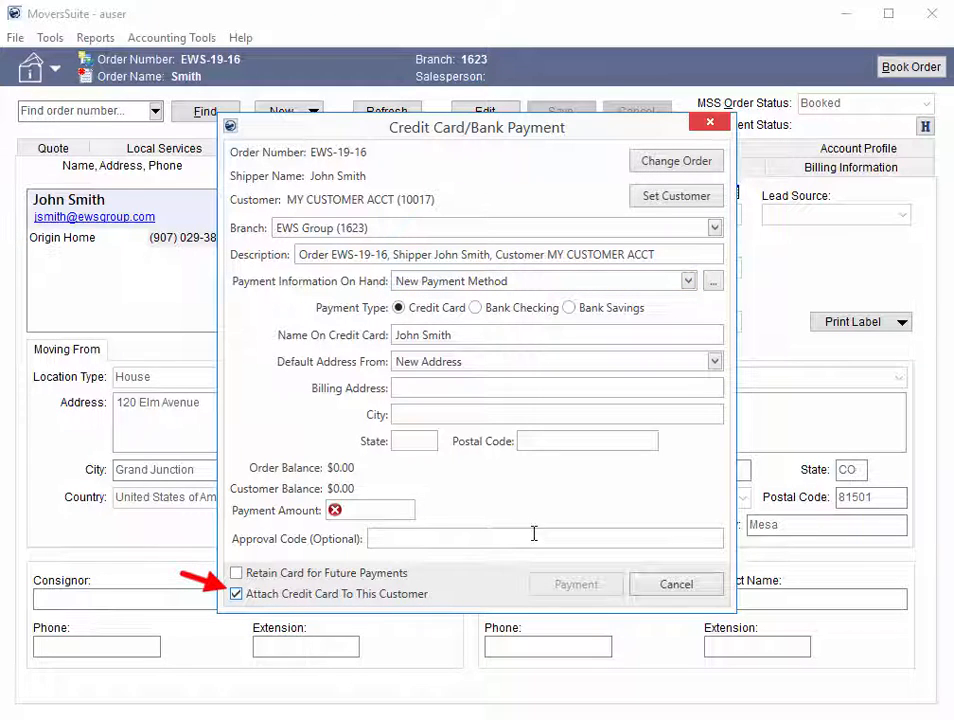
pyautogui.click(713, 288)
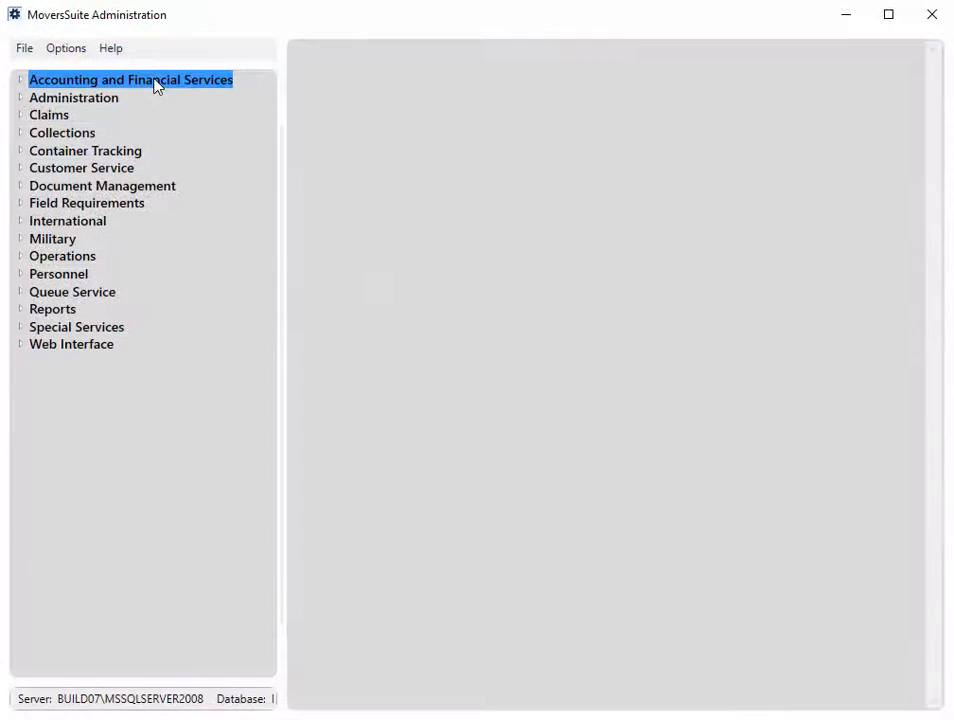
# Step: In MoversSuite Administration, disable bank checking and bank savings account processing for the CSI Pay electronic merchant and save the record
pyautogui.click(19, 79)
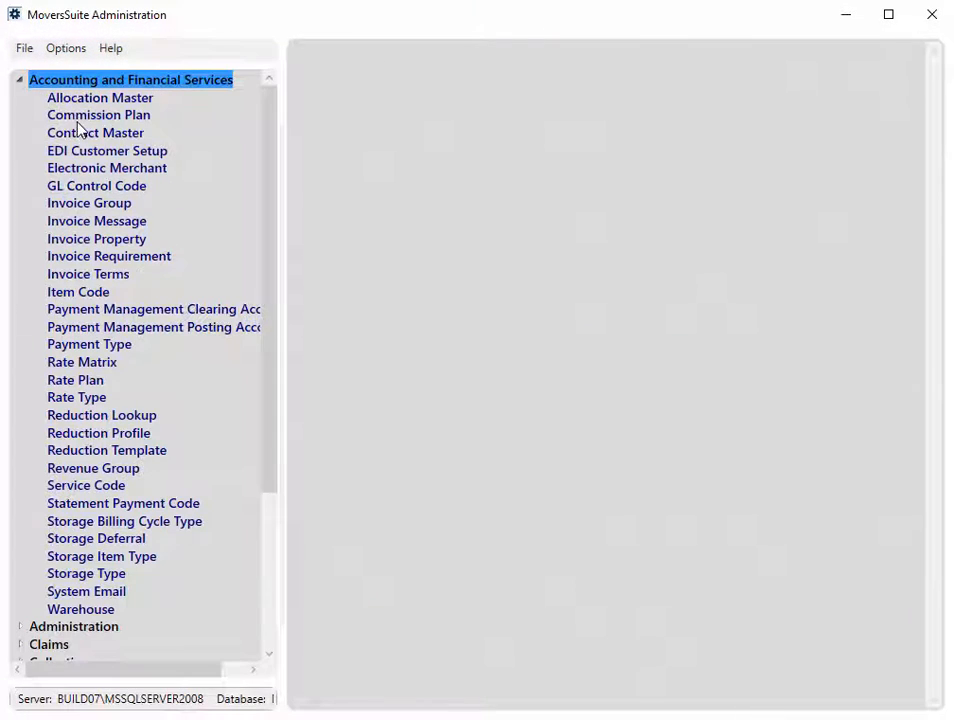
pyautogui.click(111, 167)
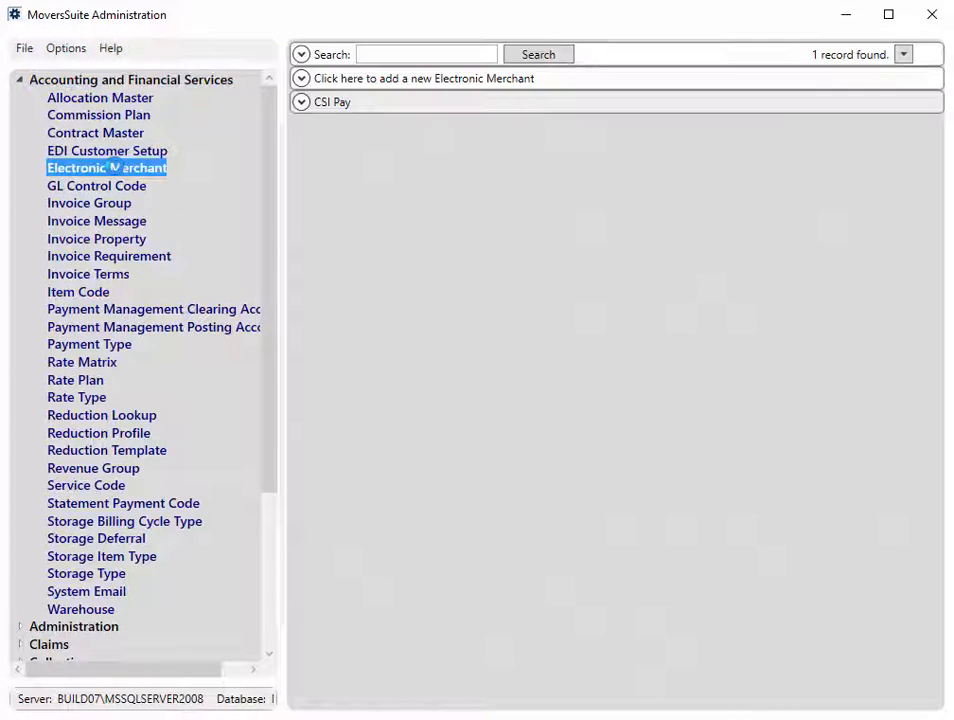
pyautogui.click(301, 102)
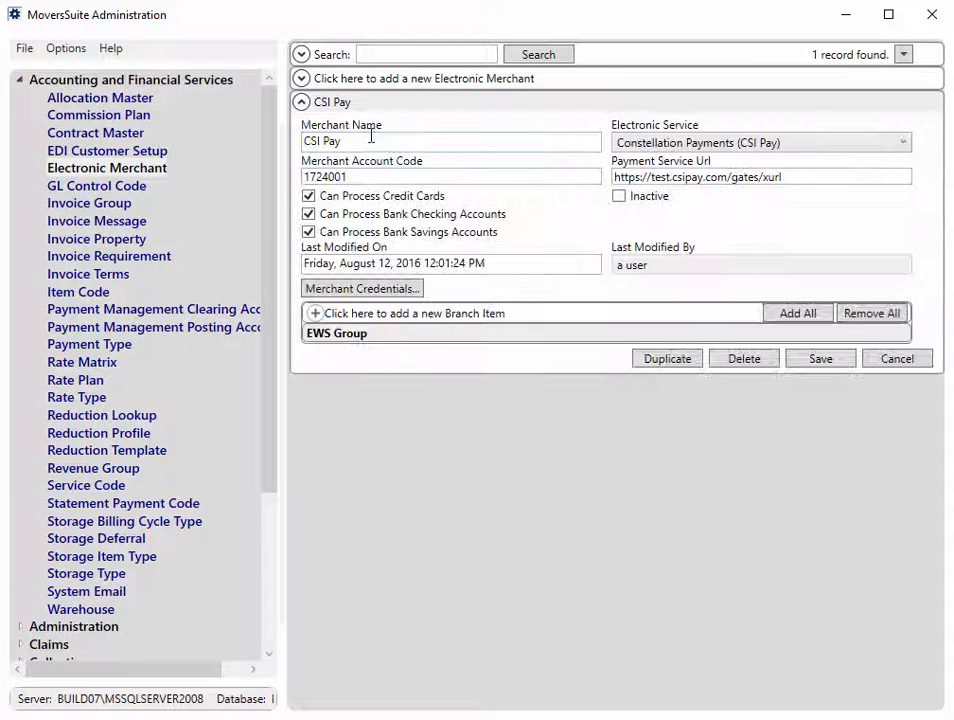
pyautogui.click(490, 215)
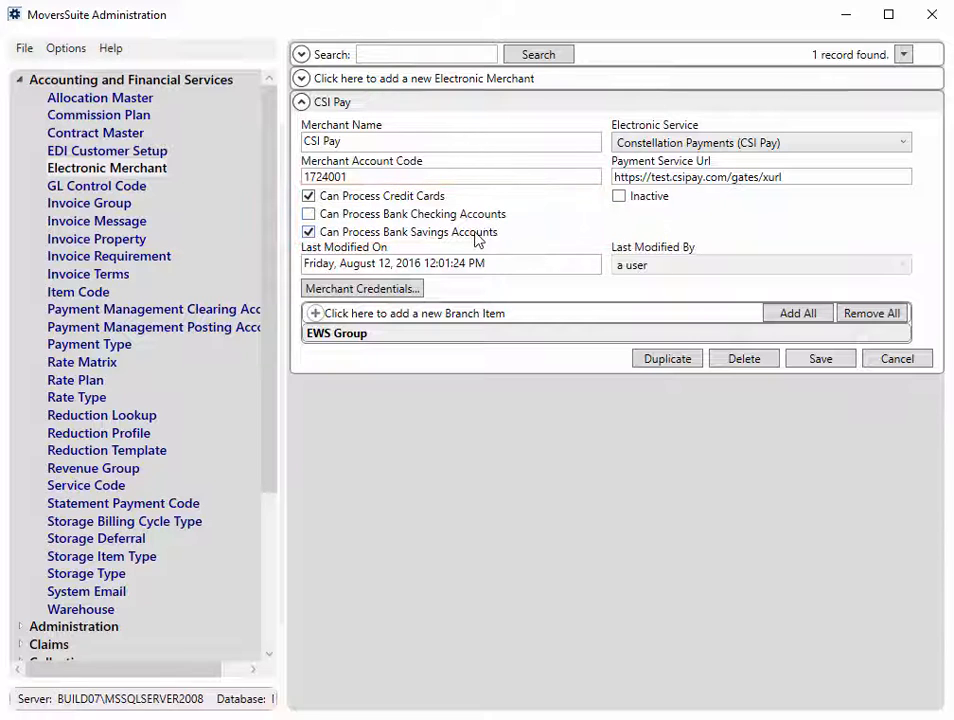
pyautogui.click(482, 234)
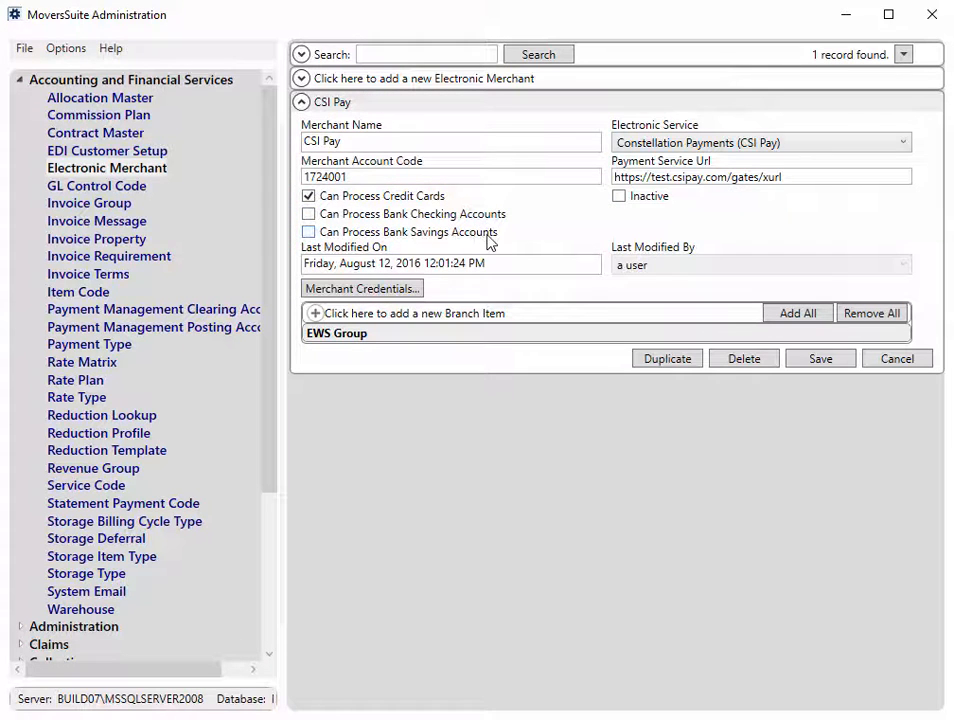
pyautogui.click(843, 372)
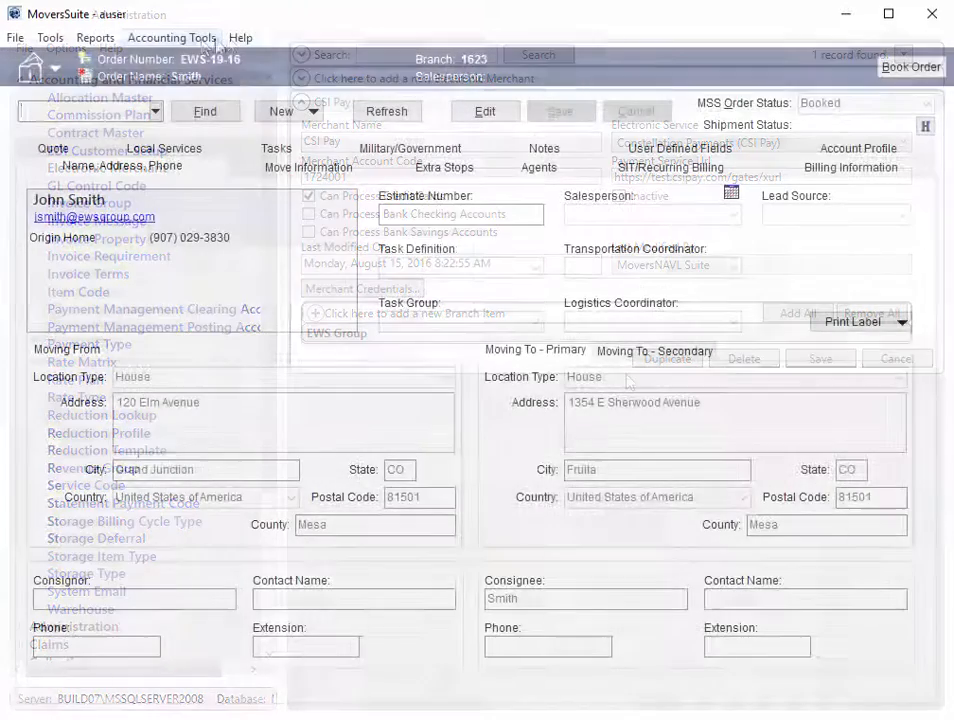
# Step: Switch back to MoversSuite and reopen the order's credit card/bank payment form to check the payment types offered
pyautogui.click(160, 40)
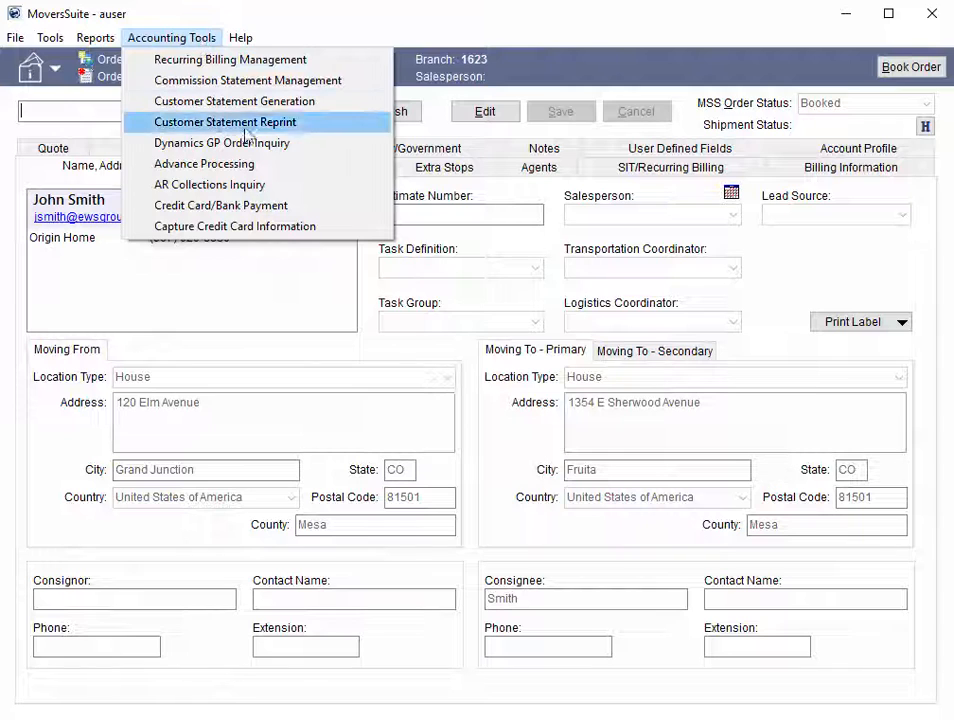
pyautogui.click(280, 206)
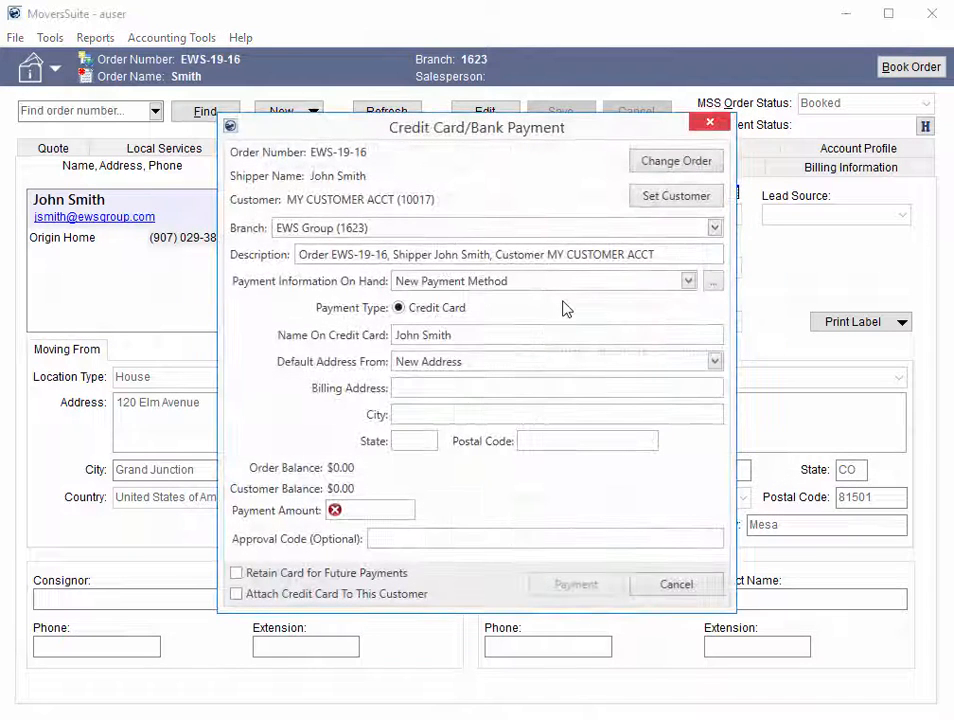